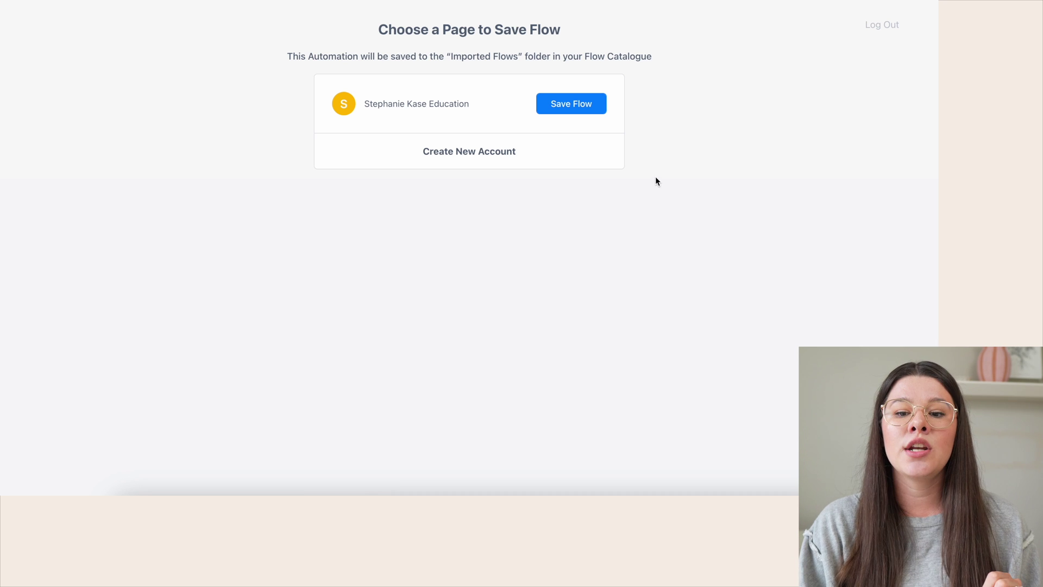
Save the shared automation to the listed Manychat account and open the imported flow.
left_click(574, 109)
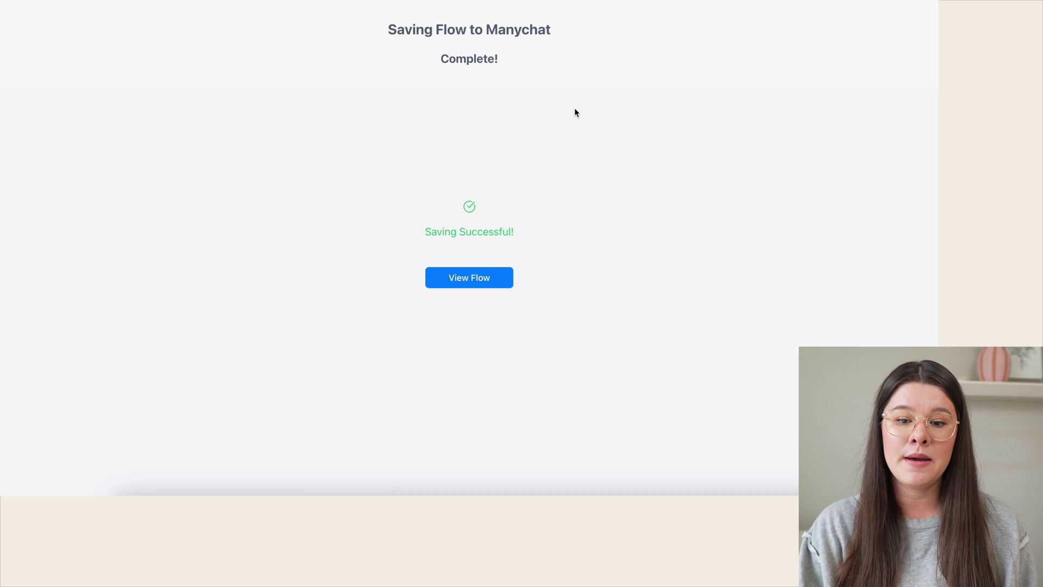
left_click(485, 279)
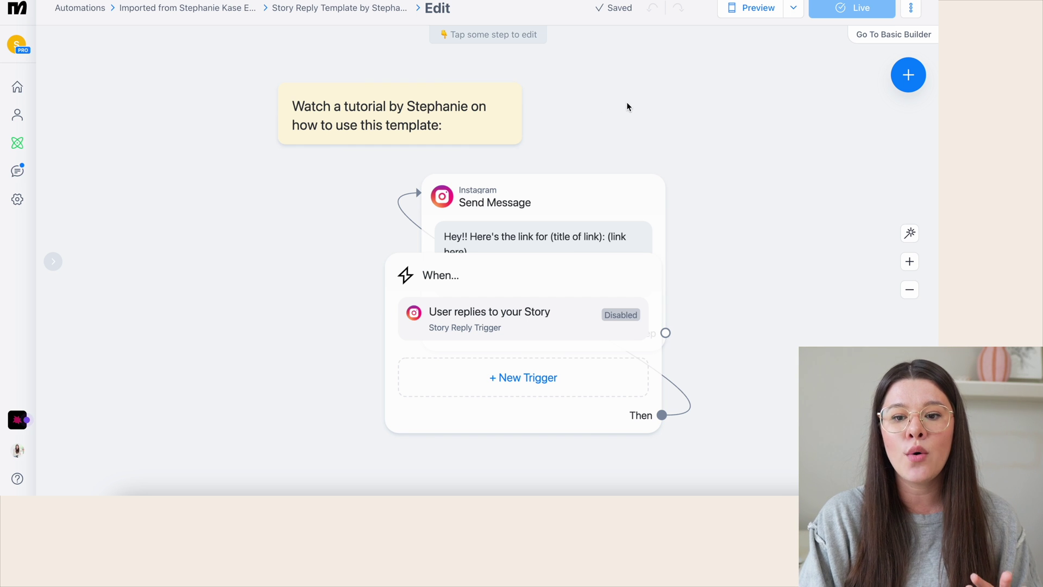
Separate the overlapping blocks by moving the When trigger block clear of the Send Message block, and select the trigger block.
scroll(518, 300, "down", 2)
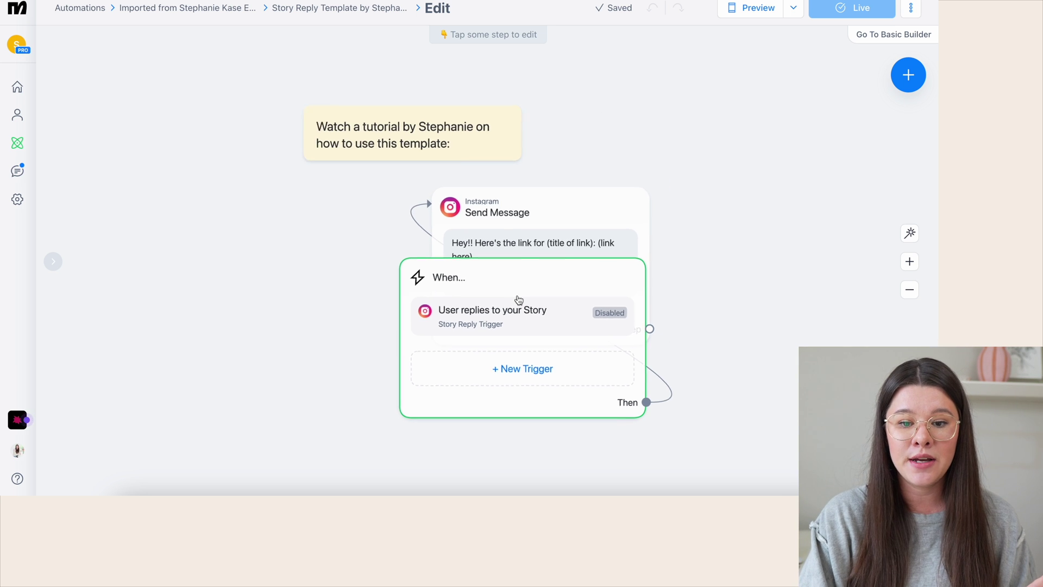
left_click_drag(550, 289, 268, 218)
left_click(230, 215)
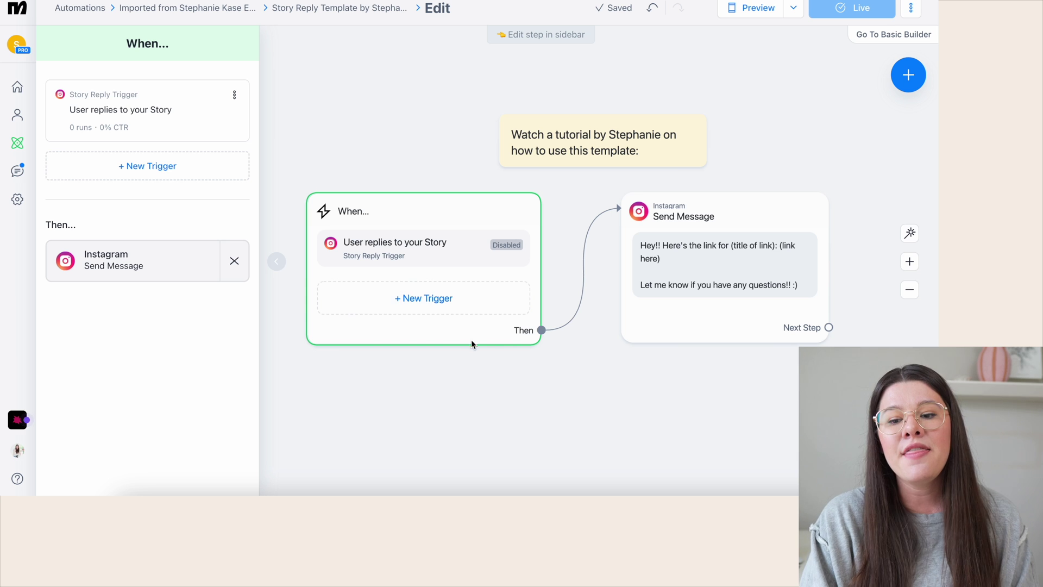
Review the Send Message step's contents and open the settings of the "User replies to your Story" trigger.
left_click(711, 211)
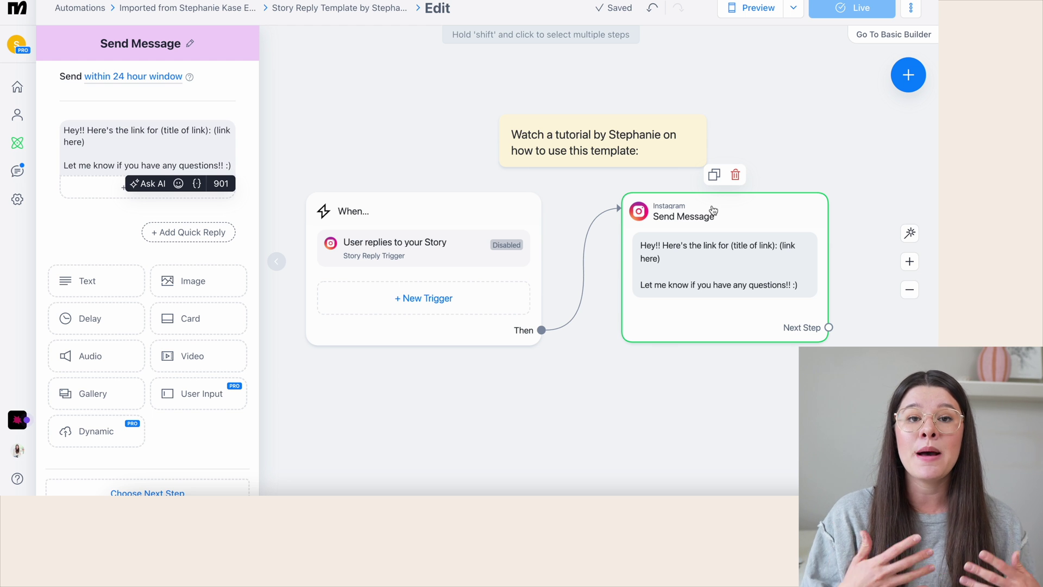
left_click(422, 206)
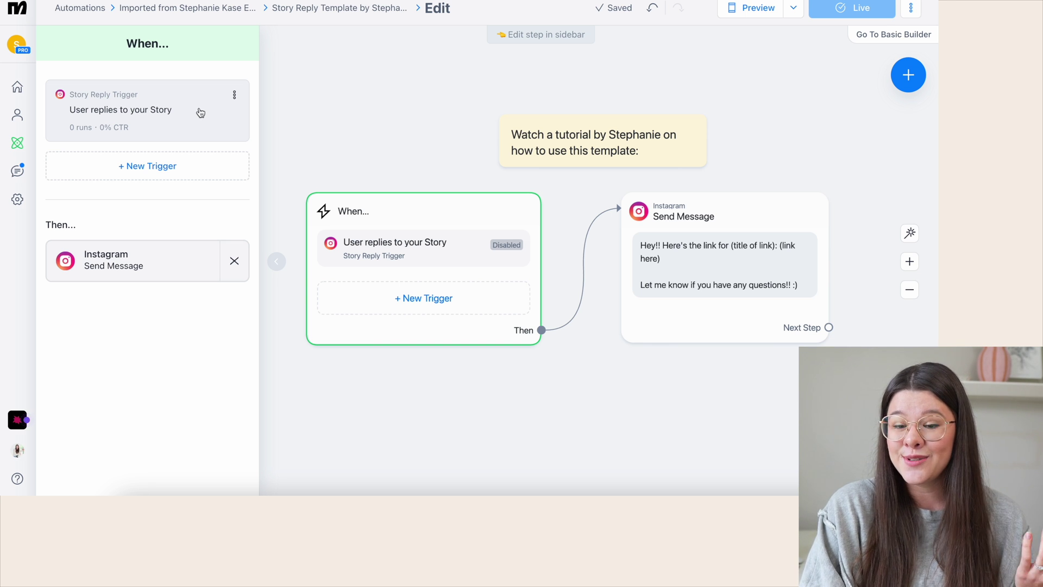
left_click(157, 118)
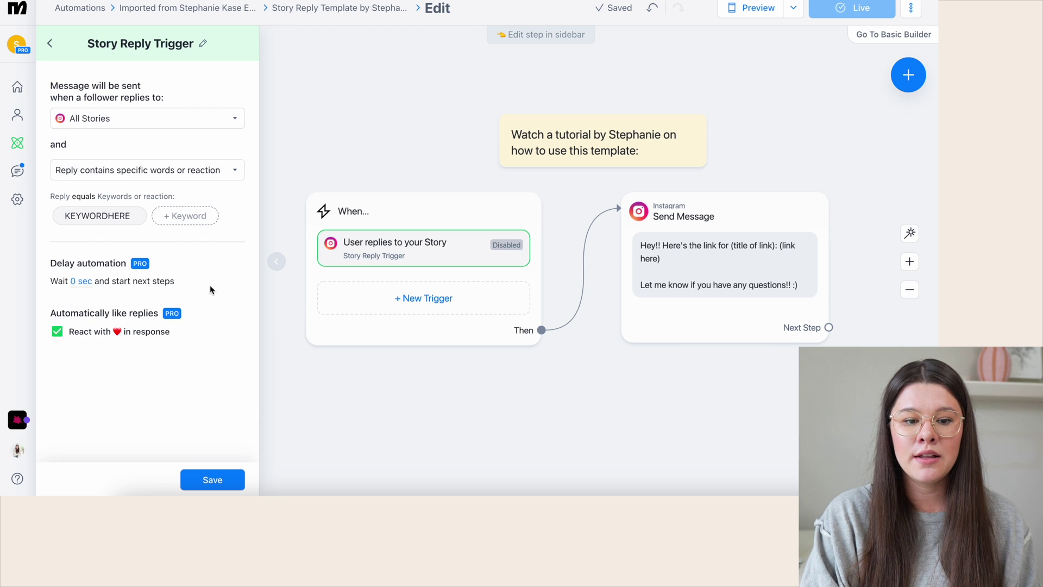
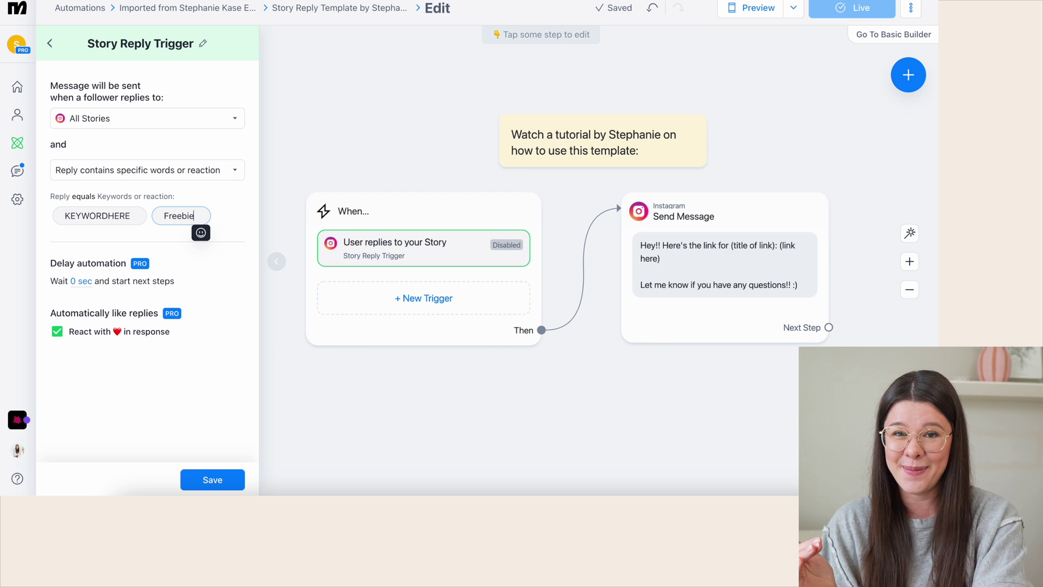
Replace the unfinished "Freebie" keyword entry with MONEYFORMULA and remove the KEYWORDHERE placeholder keyword.
key("BackSpace")
key("BackSpace")
key("BackSpace")
key("BackSpace")
key("BackSpace")
key("BackSpace")
key("BackSpace")
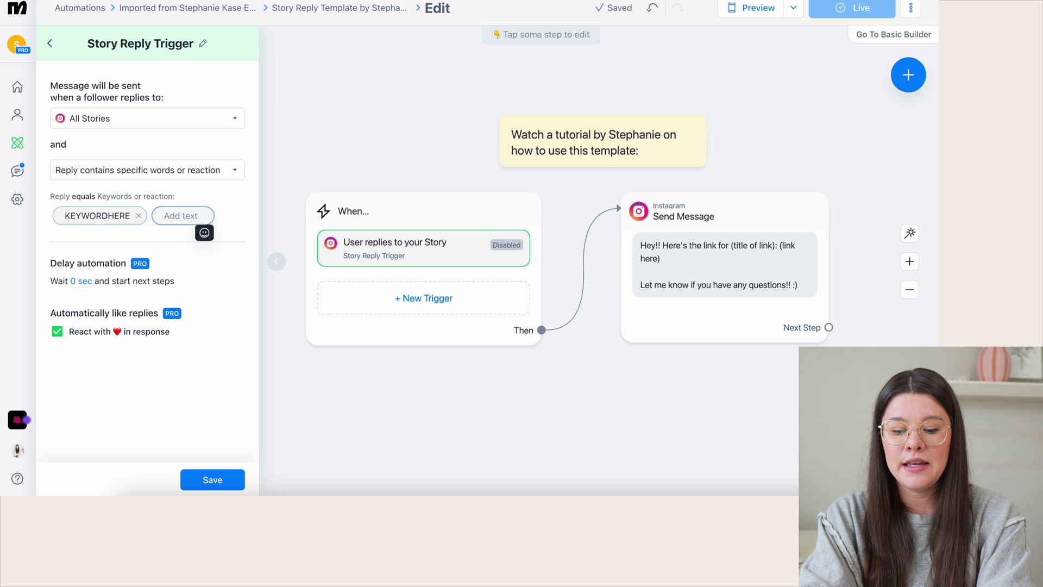
type("YTFORMULA")
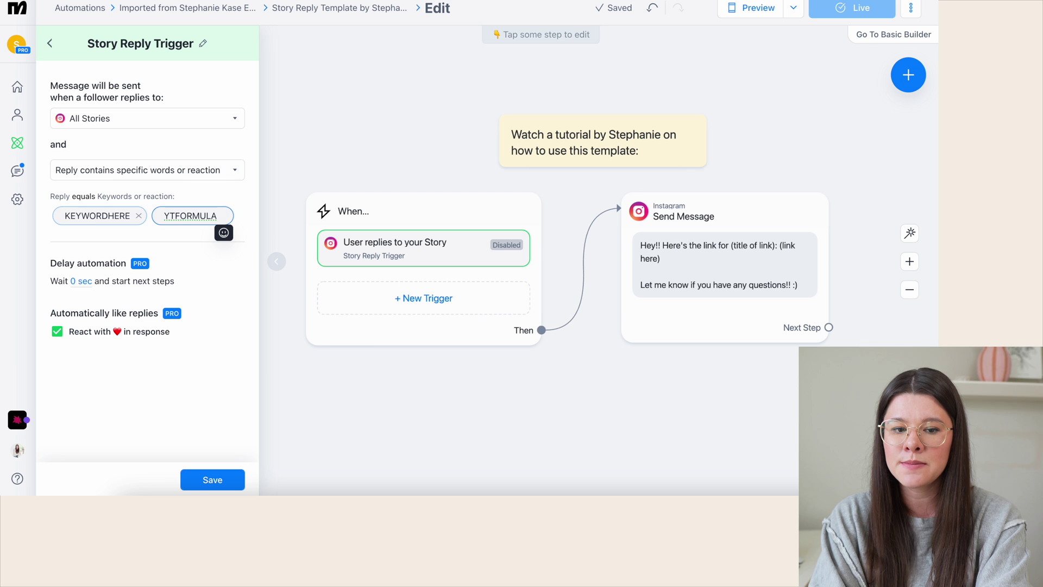
key("ctrl+a")
type("MONEYFORMULA")
key("Return")
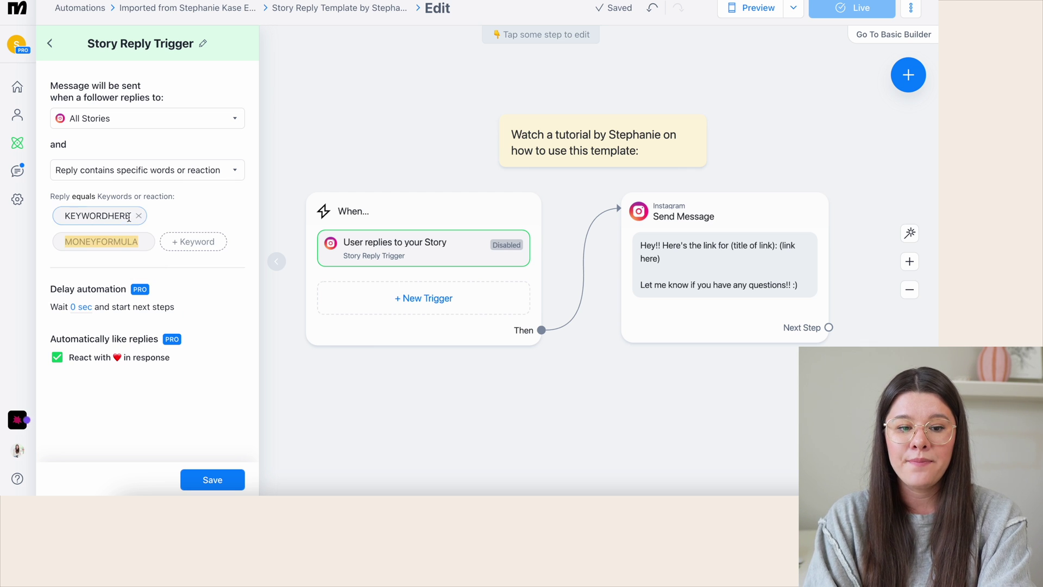
left_click(139, 217)
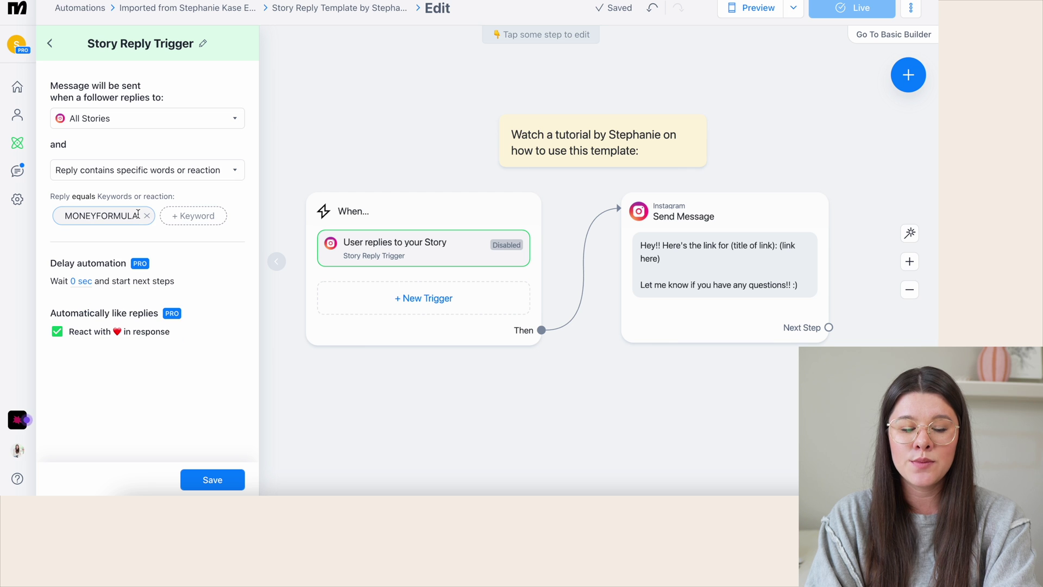
Add the one-word keyword variants "Moneyformula", "MoneyFormula" and "moneyformula" to the story reply trigger.
left_click(190, 216)
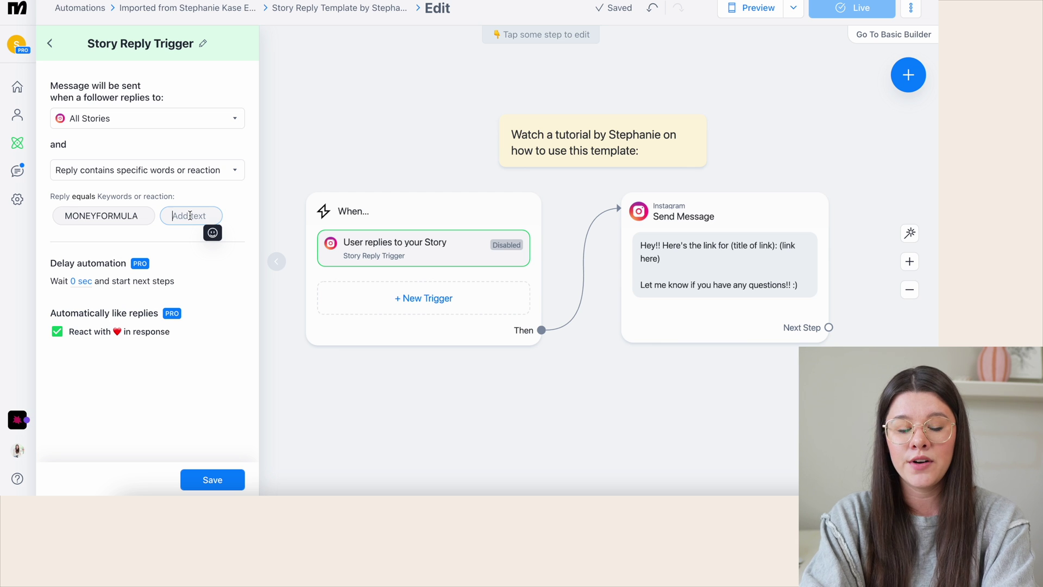
type("Moneyfo")
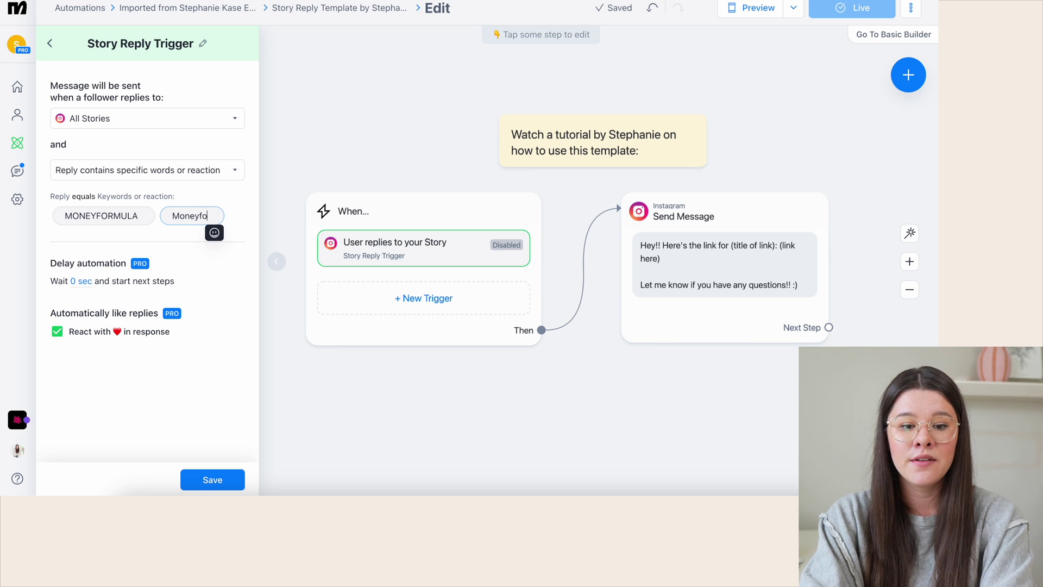
type("rmula")
key("Return")
type("MoneyF")
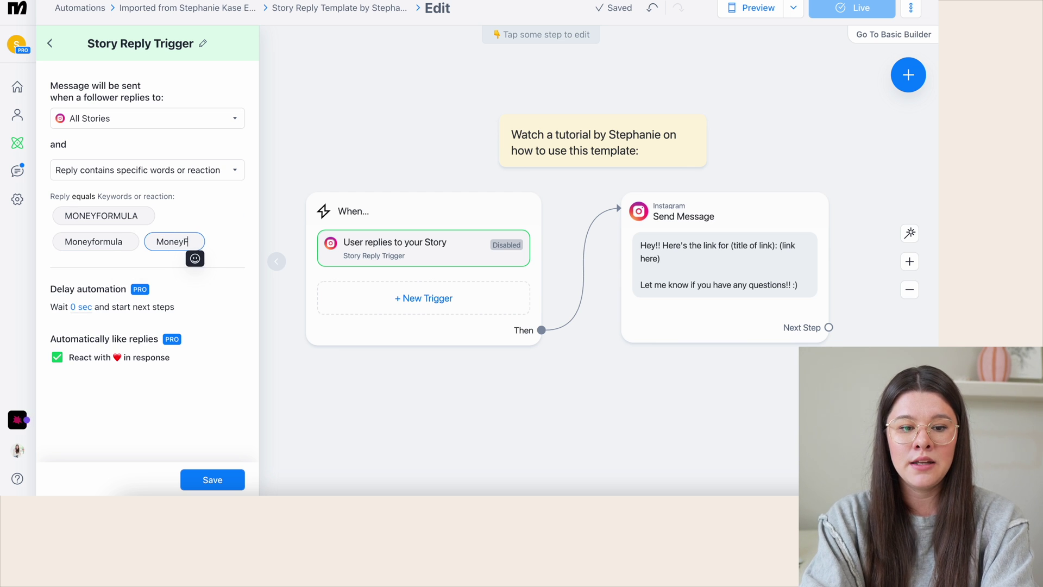
type("ormula")
key("Return")
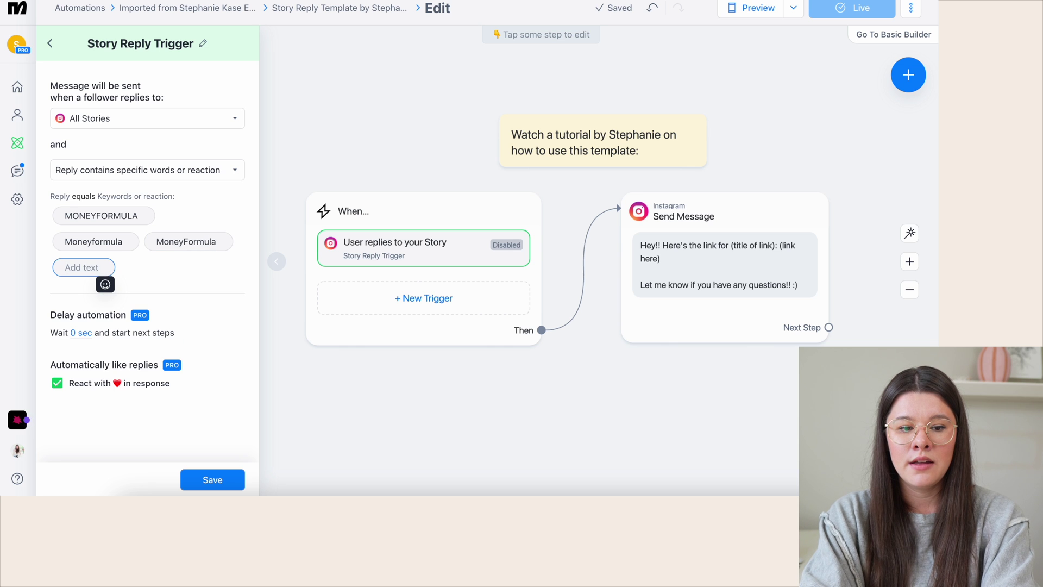
type("moneyfo")
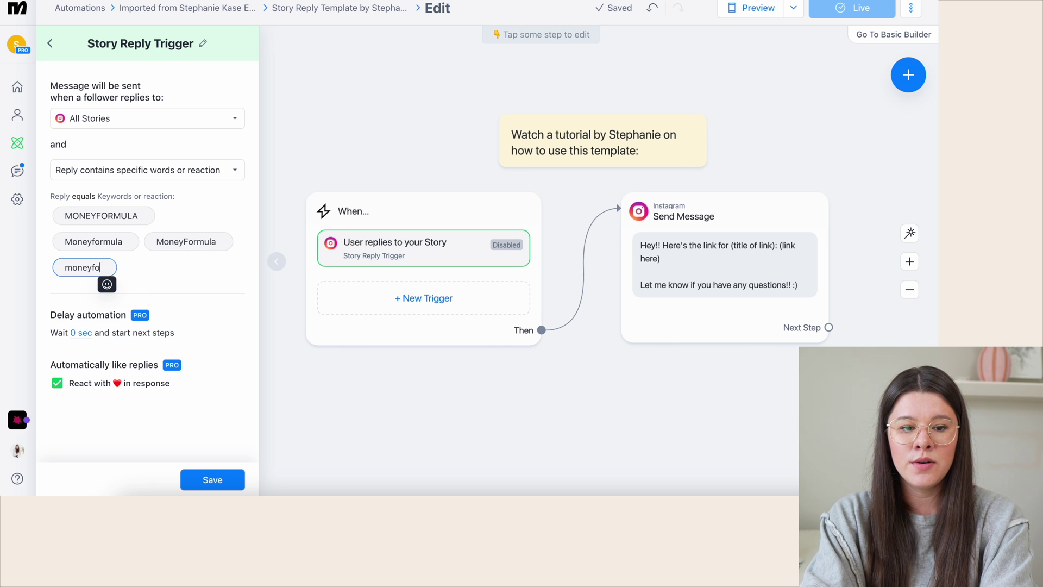
type("rmula")
key("Return")
Add the two-word keyword variants "Money Formula", "money formula", "Money formula" and "MONEY FORMULA" to the trigger.
type("Money")
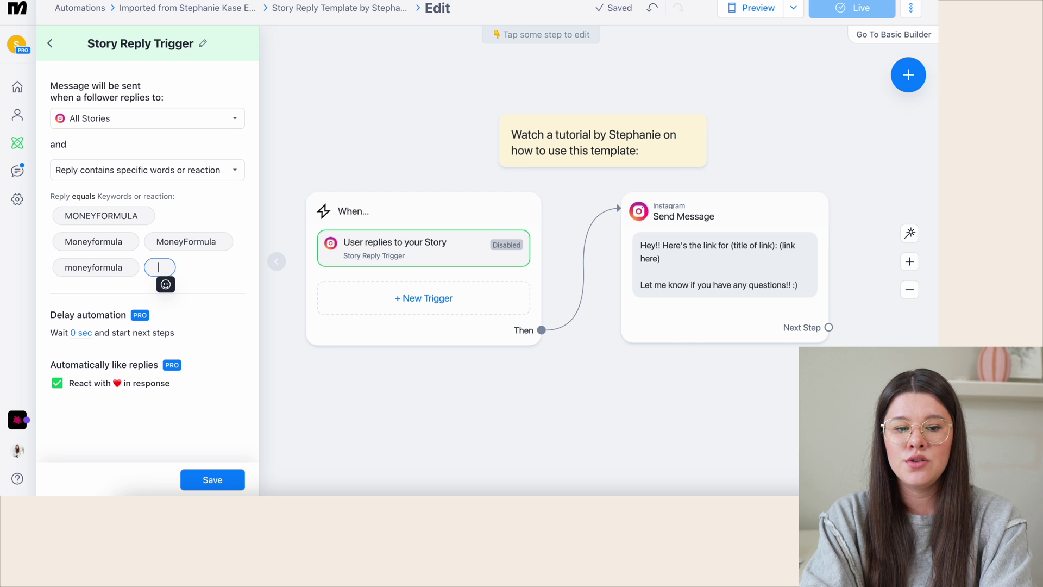
type(" Formula")
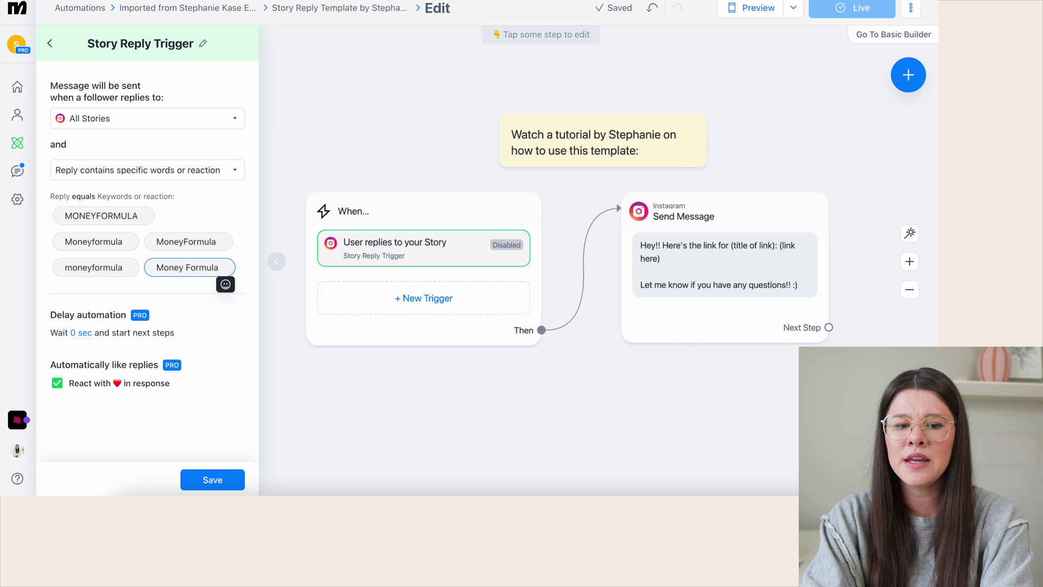
key("Return")
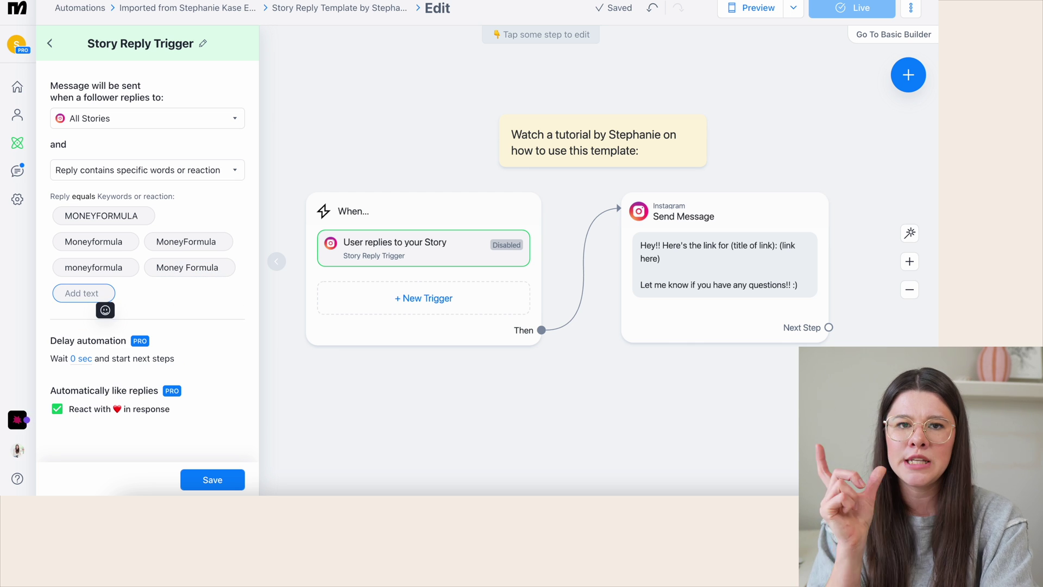
type("money formula")
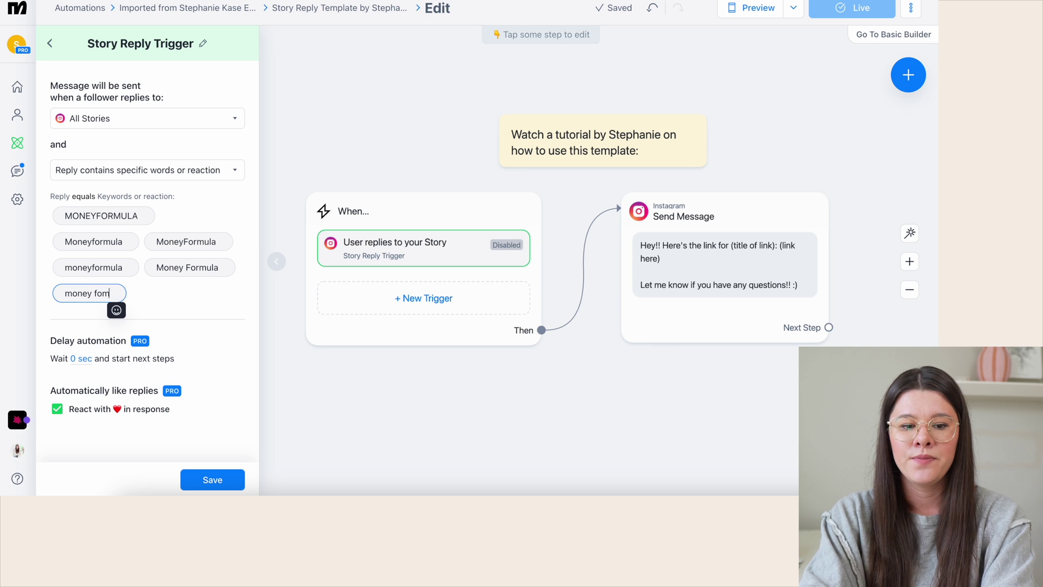
key("Return")
type("Money for")
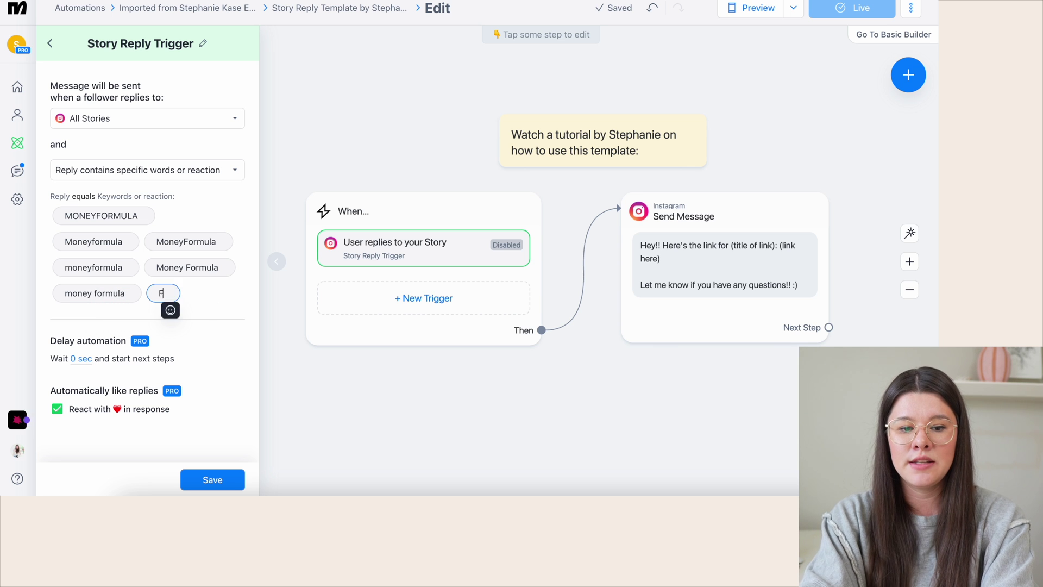
type("mula")
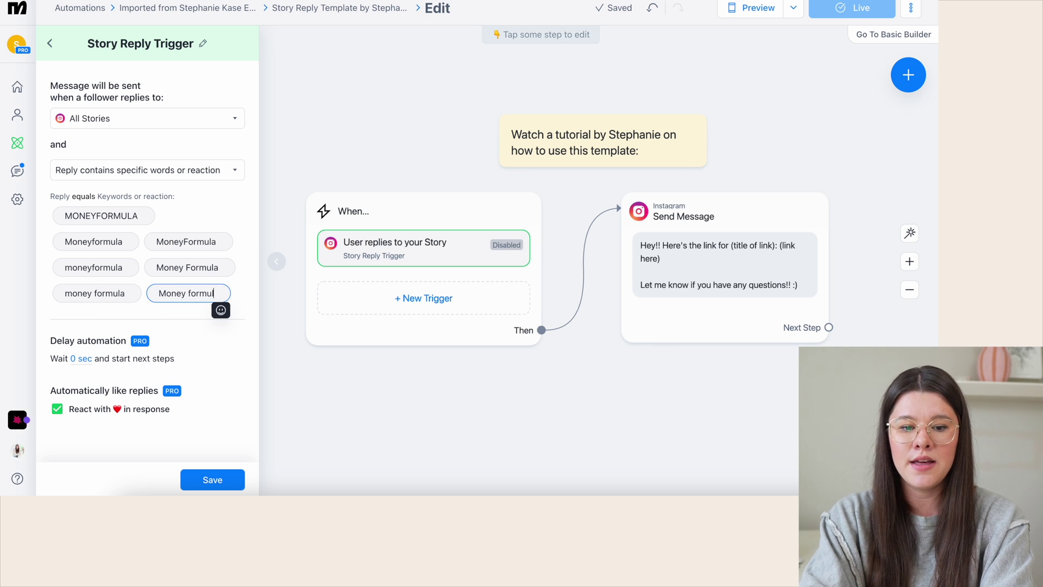
key("Return")
type("MONEY FORMULA")
key("Return")
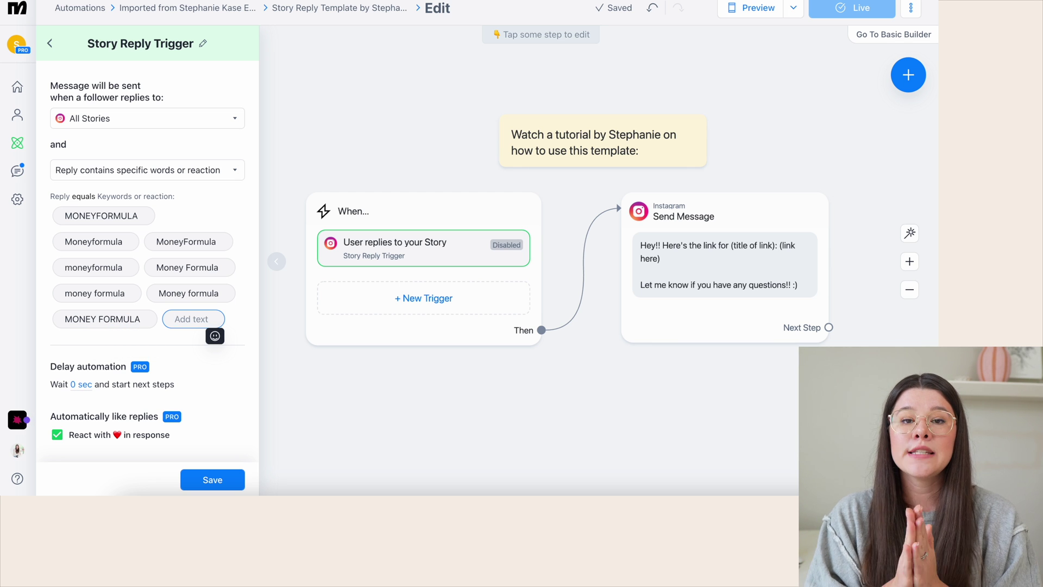
Save the story reply trigger and open the Send Message step for editing.
left_click(195, 226)
left_click(217, 480)
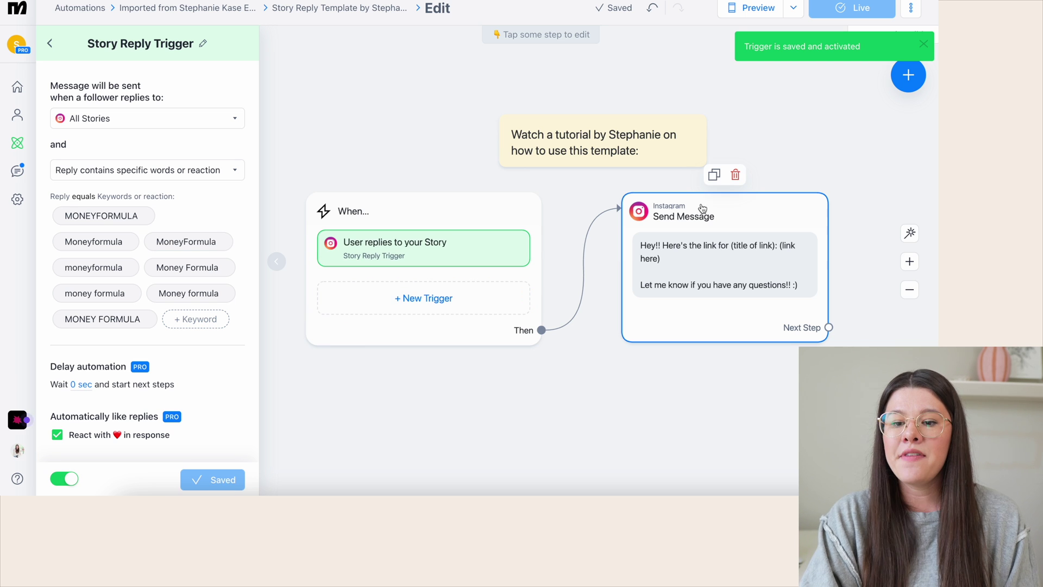
left_click(742, 207)
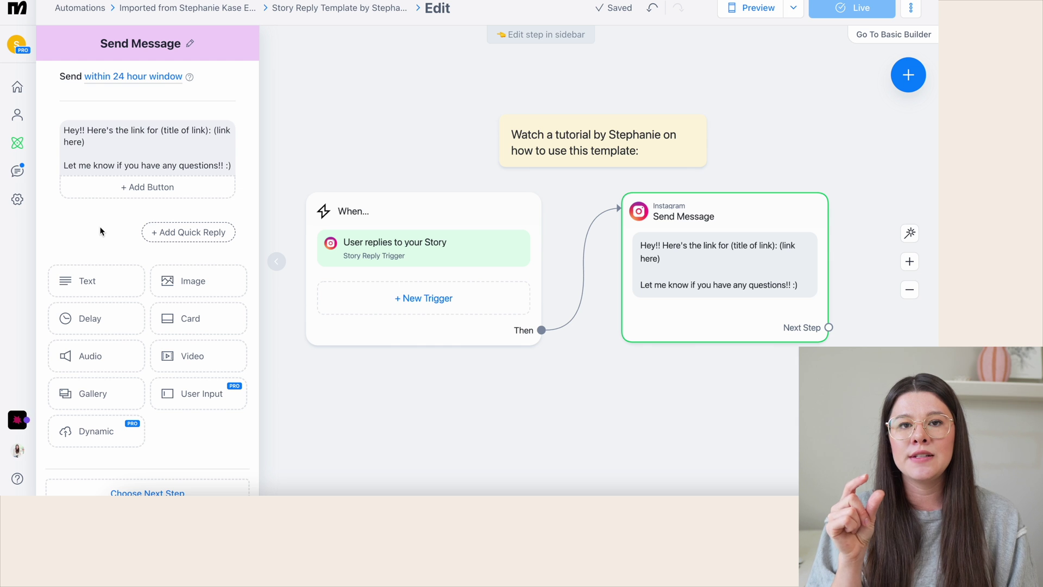
left_click(138, 186)
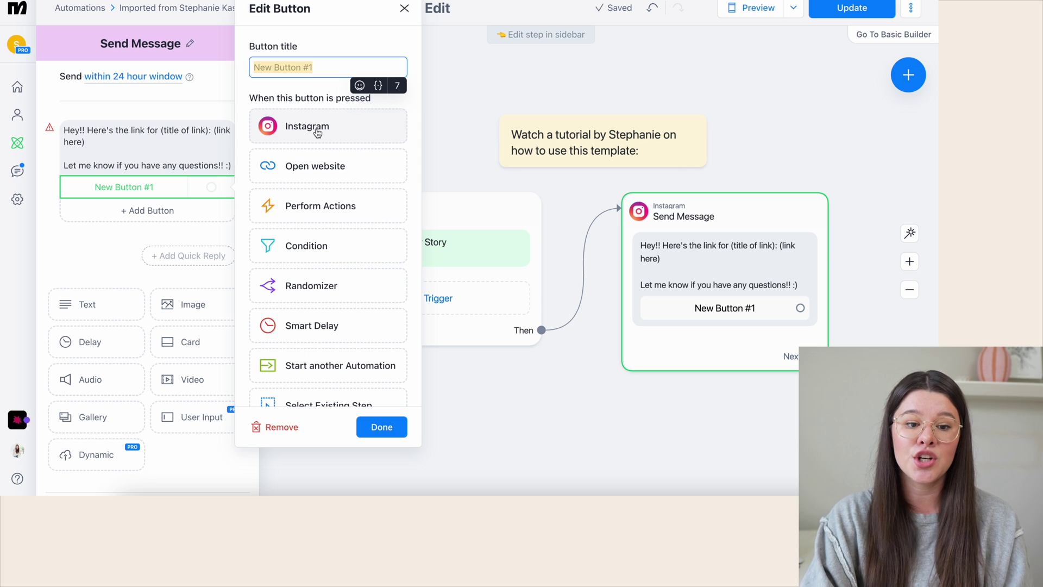
left_click(180, 144)
left_click(107, 186)
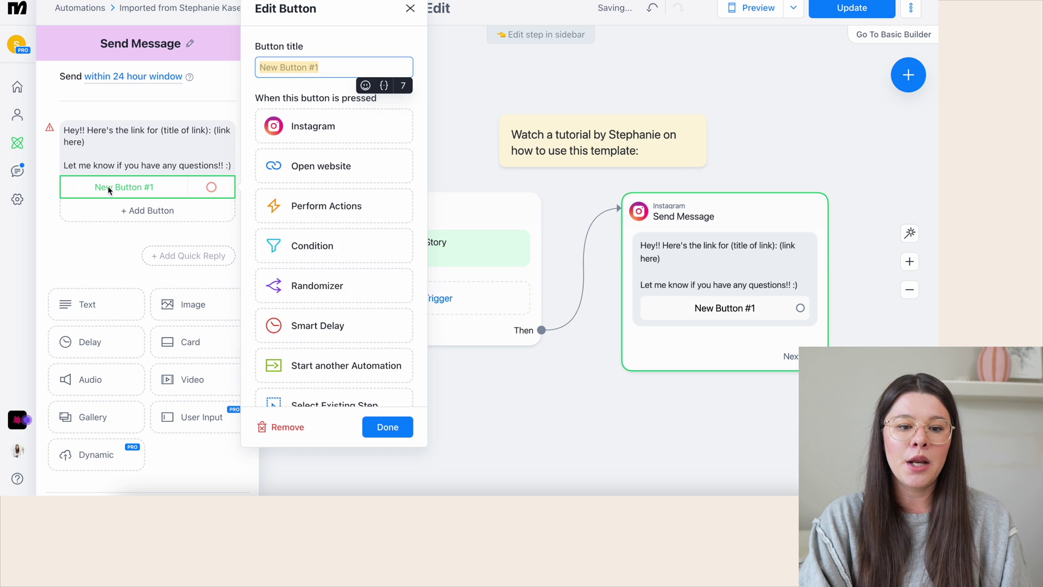
left_click(280, 427)
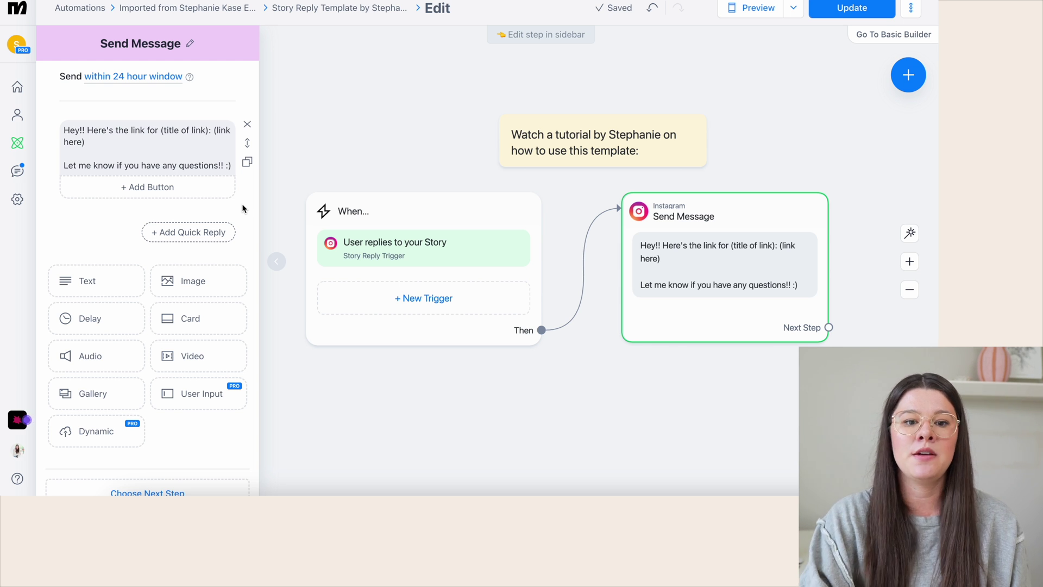
Replace the placeholder link sentence after "Hey!!" in the message with "Here's the link to my Youtube".
left_click(179, 147)
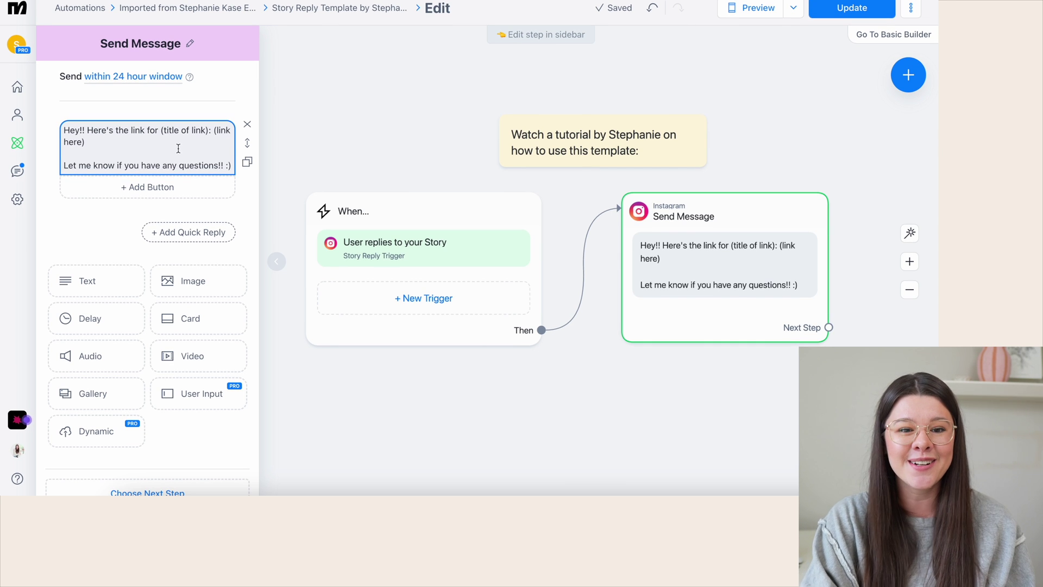
left_click(144, 151)
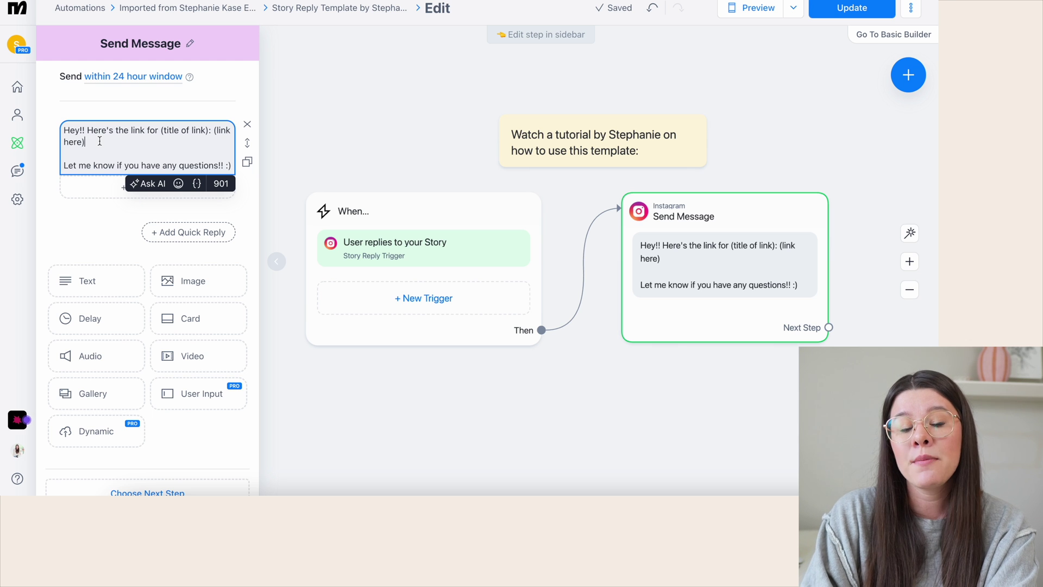
left_click_drag(100, 141, 87, 131)
key("BackSpace")
type("ere's")
key("BackSpace")
key("BackSpace")
key("BackSpace")
key("BackSpace")
key("BackSpace")
type("Here's the")
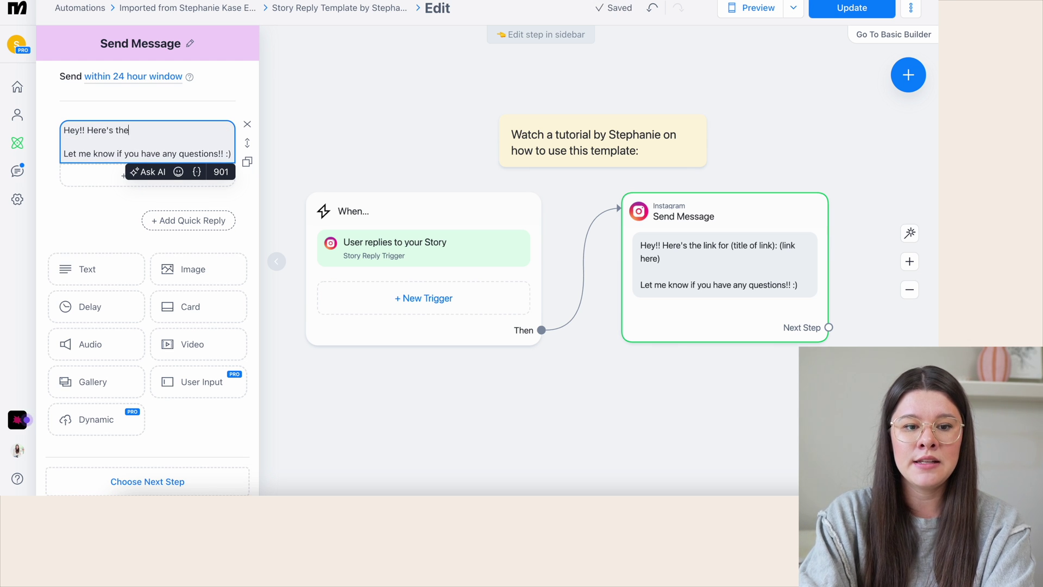
type(" link to my Youtub  Le")
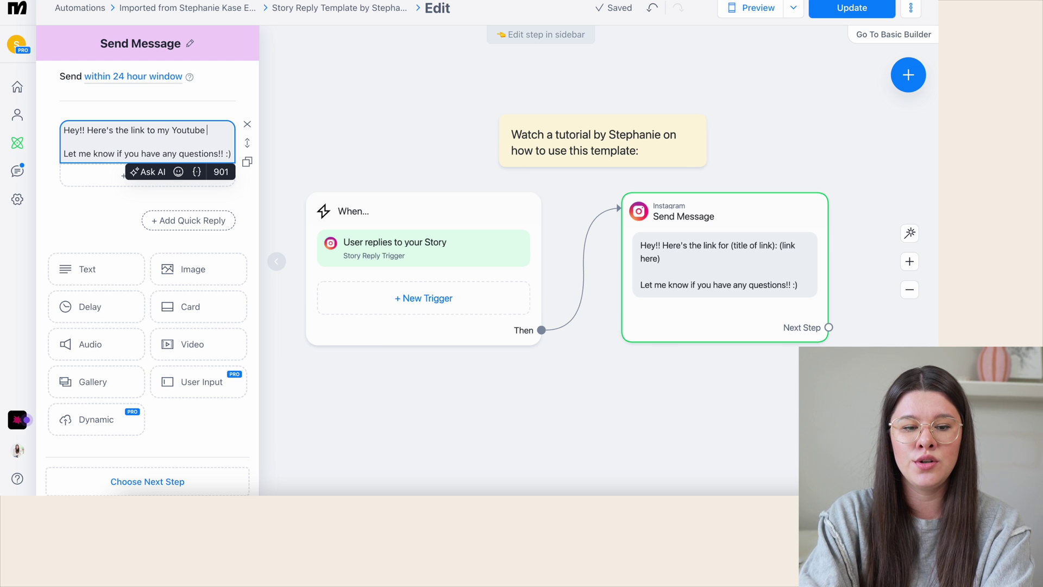
Correct the spelling to "YouTube", complete the sentence with "money formula:" and start a new paragraph below it.
key("BackSpace")
key("BackSpace")
key("BackSpace")
key("BackSpace")
type("Tube money ")
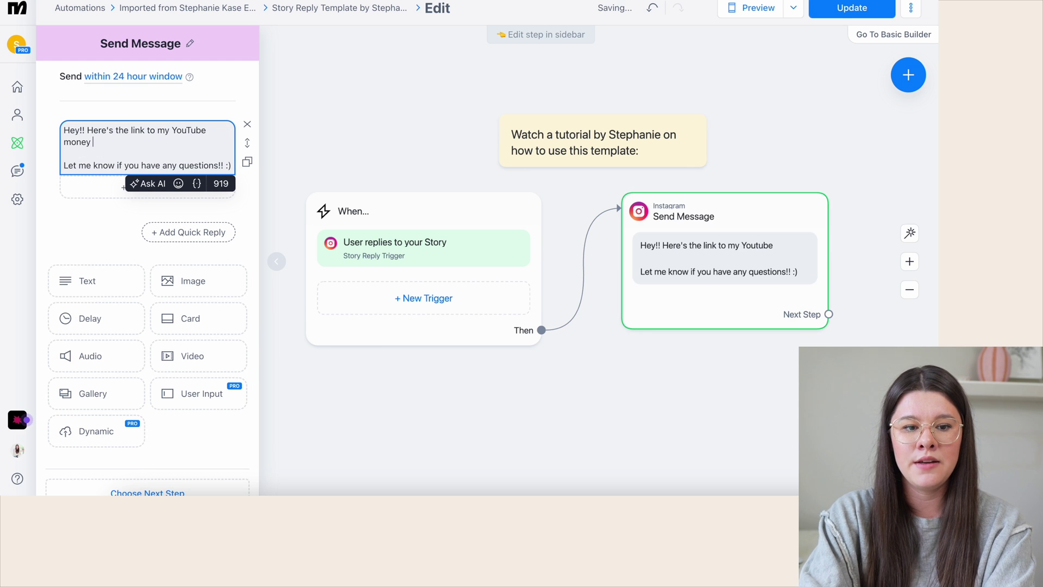
type("forumula:")
key("Return")
key("Return")
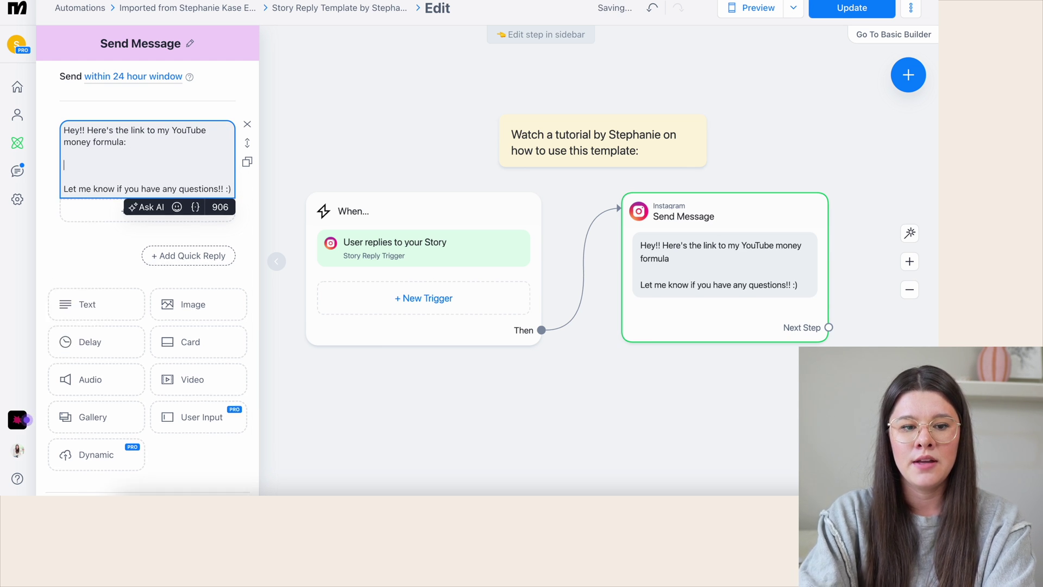
key("BackSpace")
key("BackSpace")
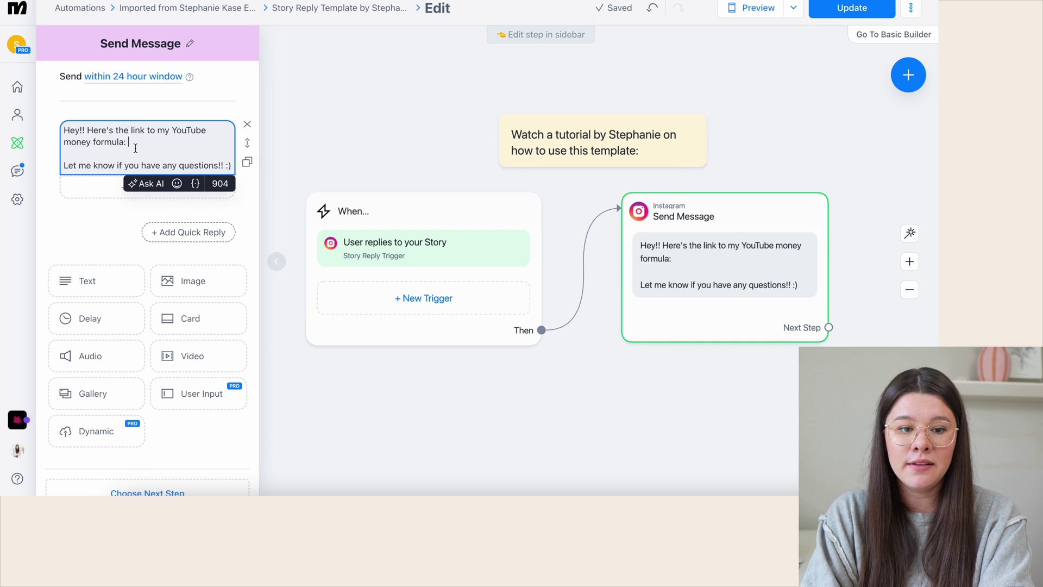
right_click(137, 147)
left_click(157, 228)
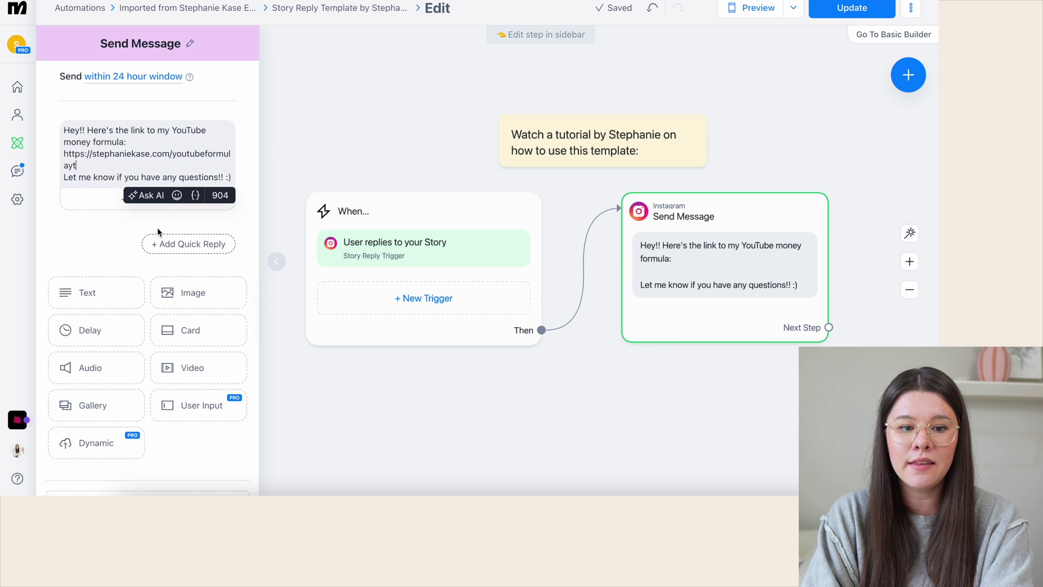
Add a separate paragraph below the link: "Inside this free guide, I'm sharing exactly how I make passive income using YouTube as a business owner!!".
key("Return")
key("Return")
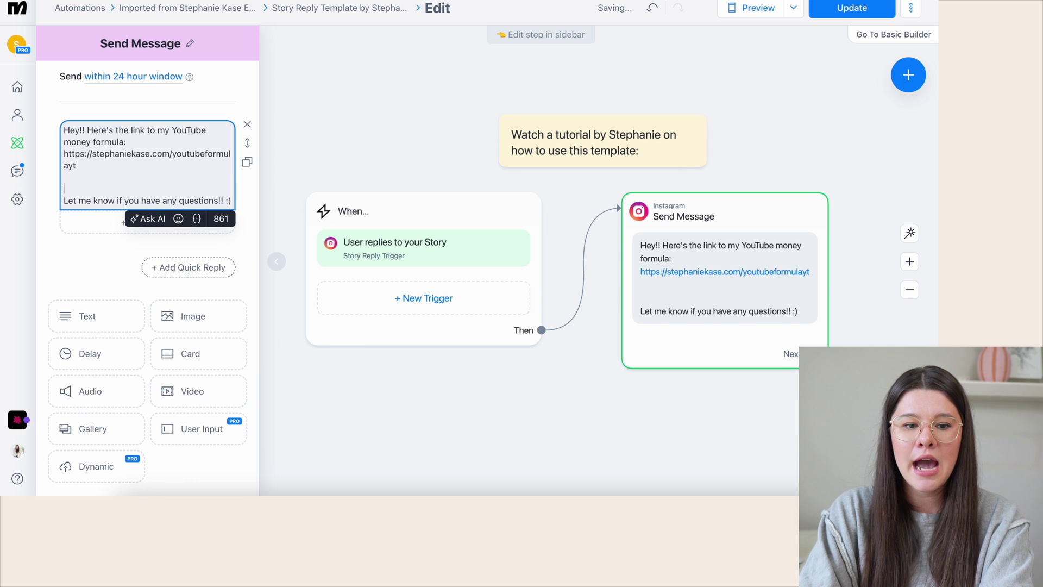
key("Return")
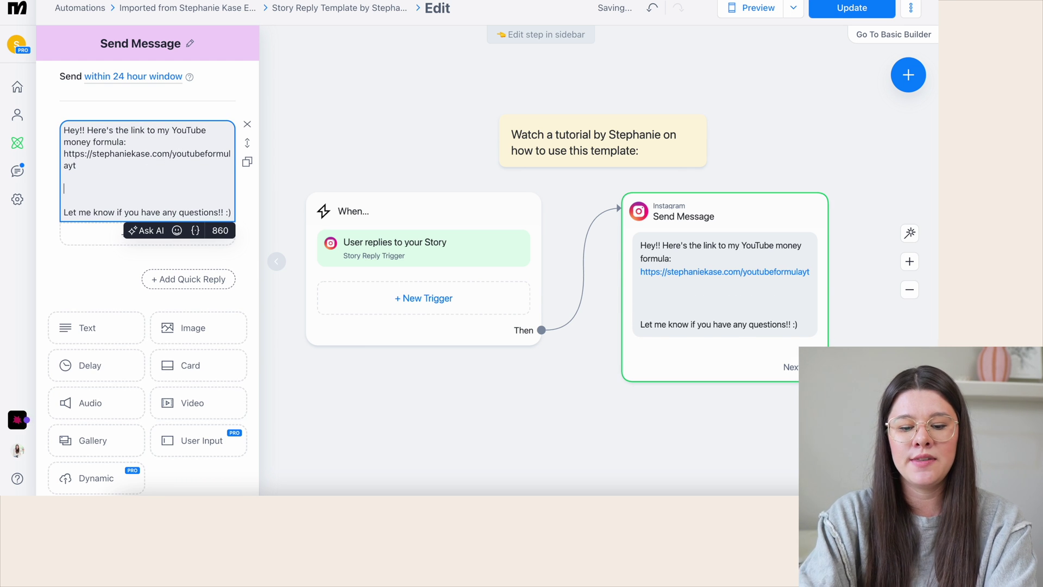
type("Inside this f")
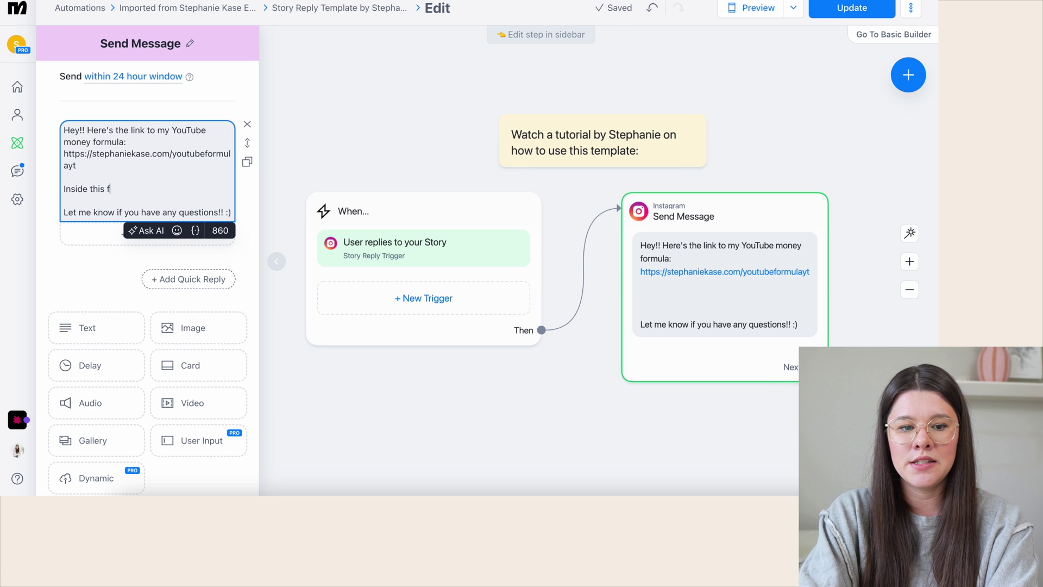
type("ree guide, I'm sharin")
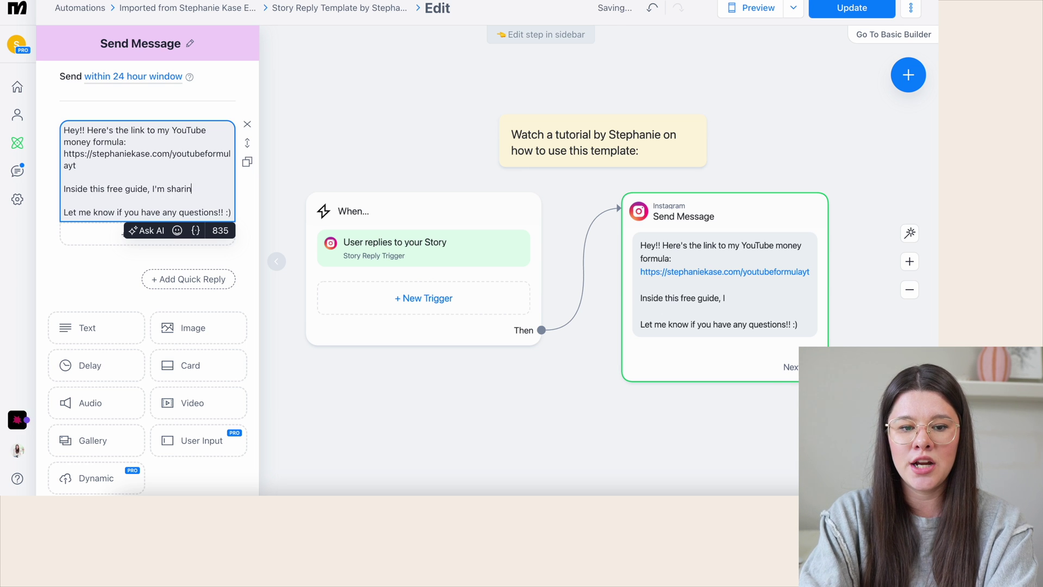
type("g exactly how I ")
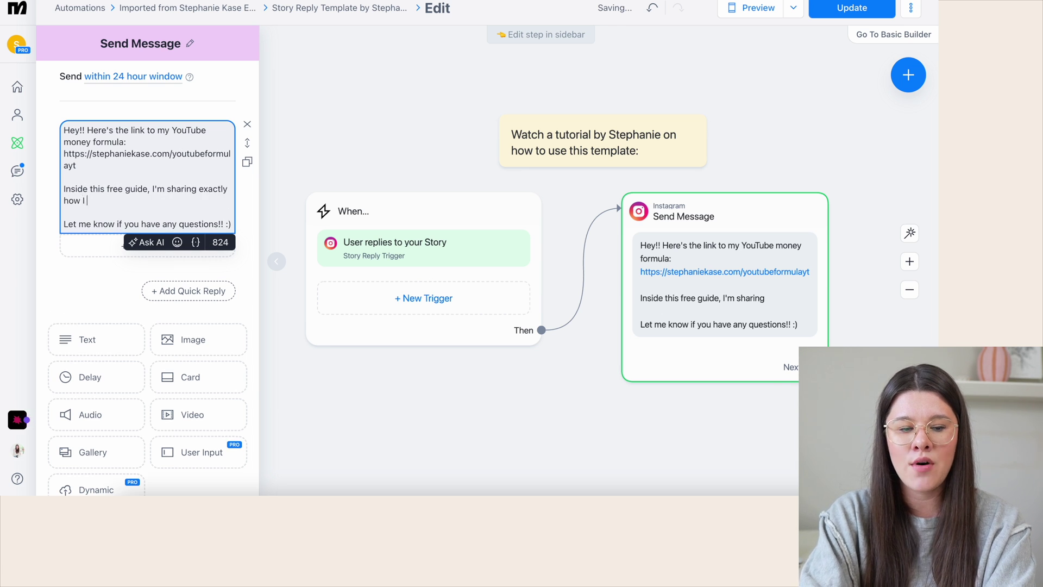
type("make passive income ")
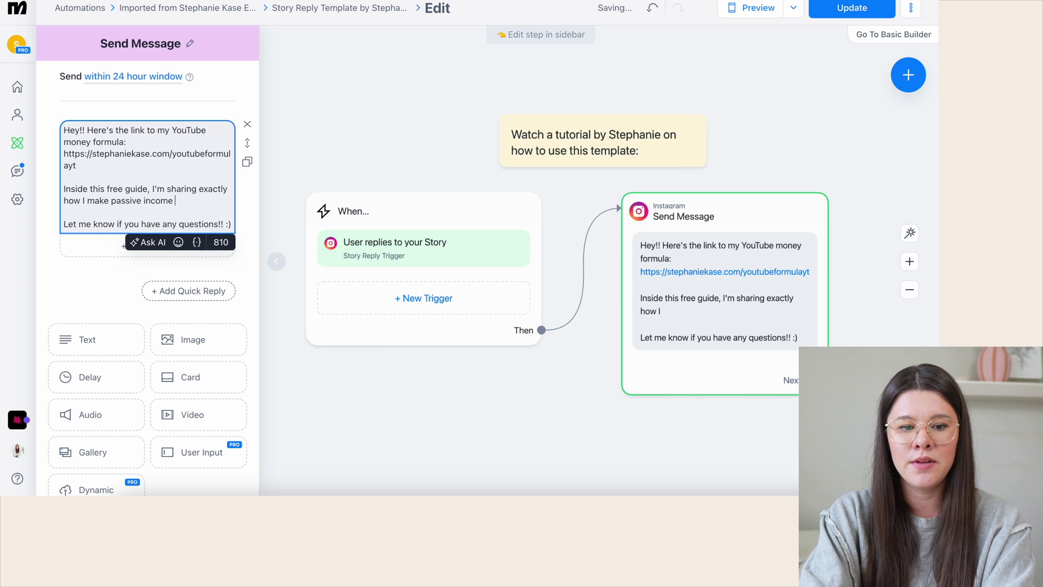
type("using YouTube")
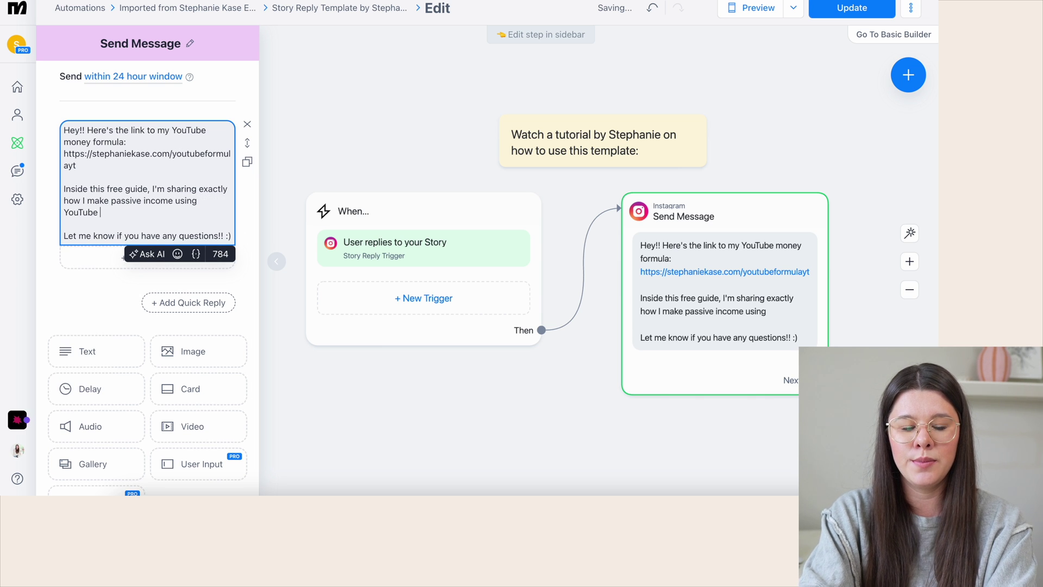
type(" as a busines")
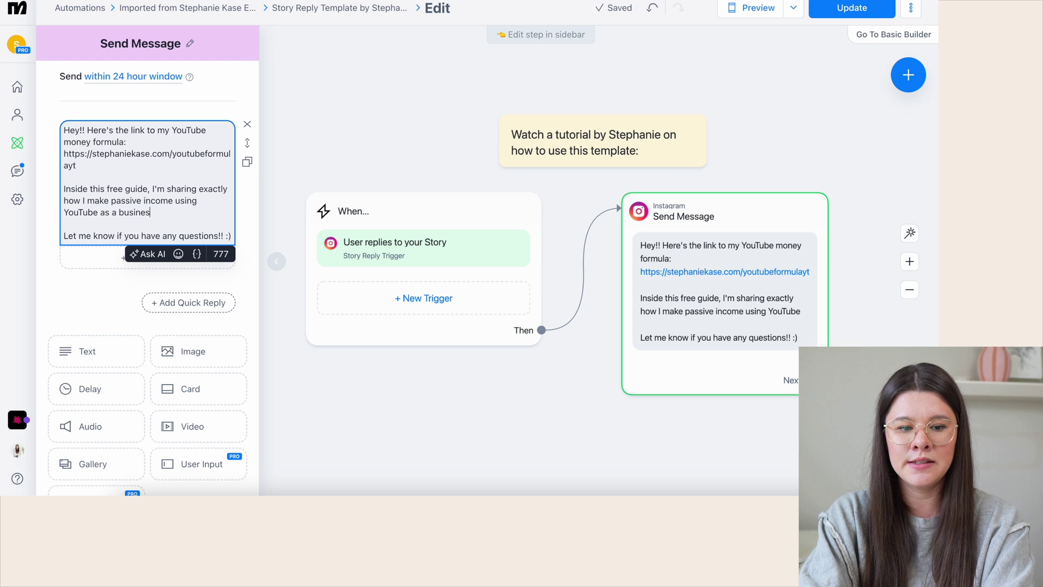
type("s owner!!")
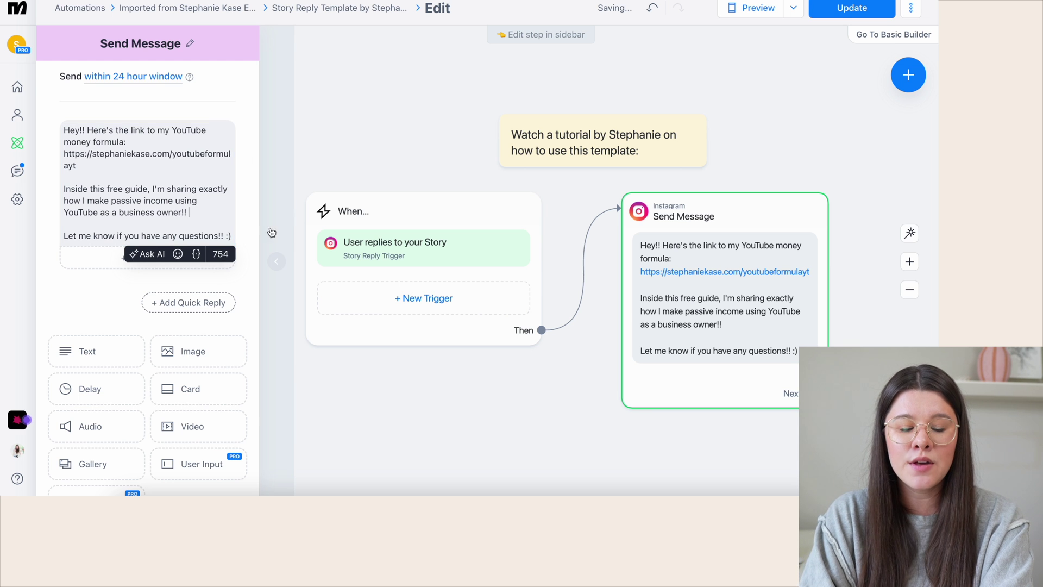
Change the ending of the link in the message from "yt" to "ig".
left_click(134, 165)
key("BackSpace")
key("BackSpace")
type("ig")
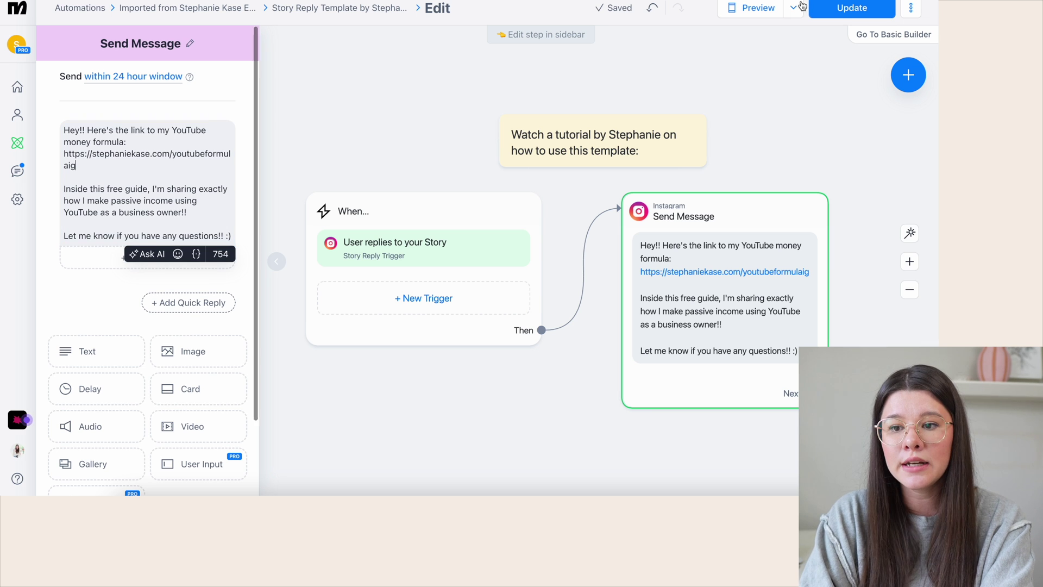
Publish the updated story reply automation and return to its canvas.
left_click(851, 9)
mouse_move(694, 129)
left_click(492, 66)
Deactivate the story reply trigger, activate it again and close the trigger settings.
left_click(442, 210)
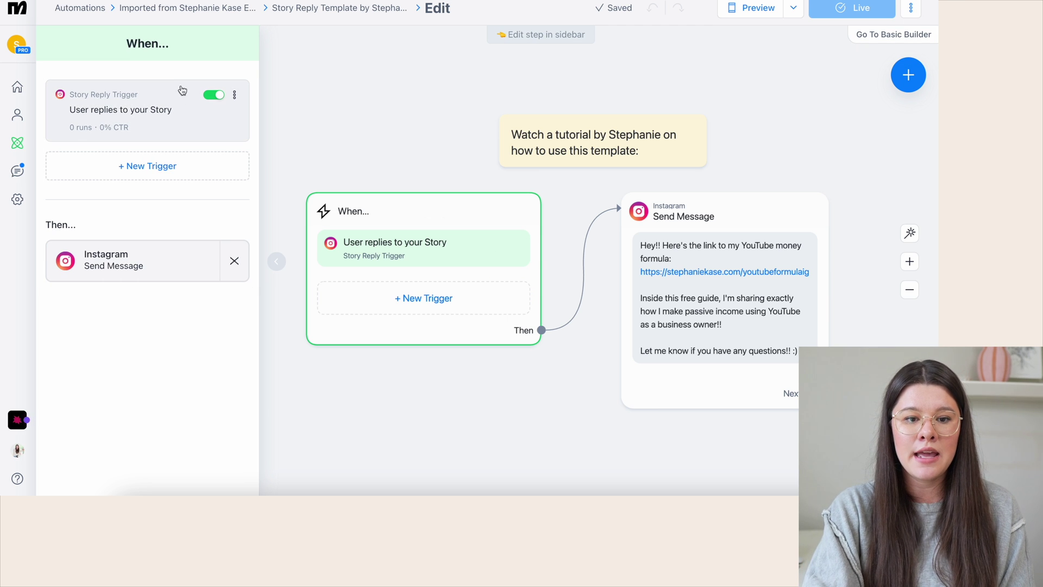
left_click(214, 96)
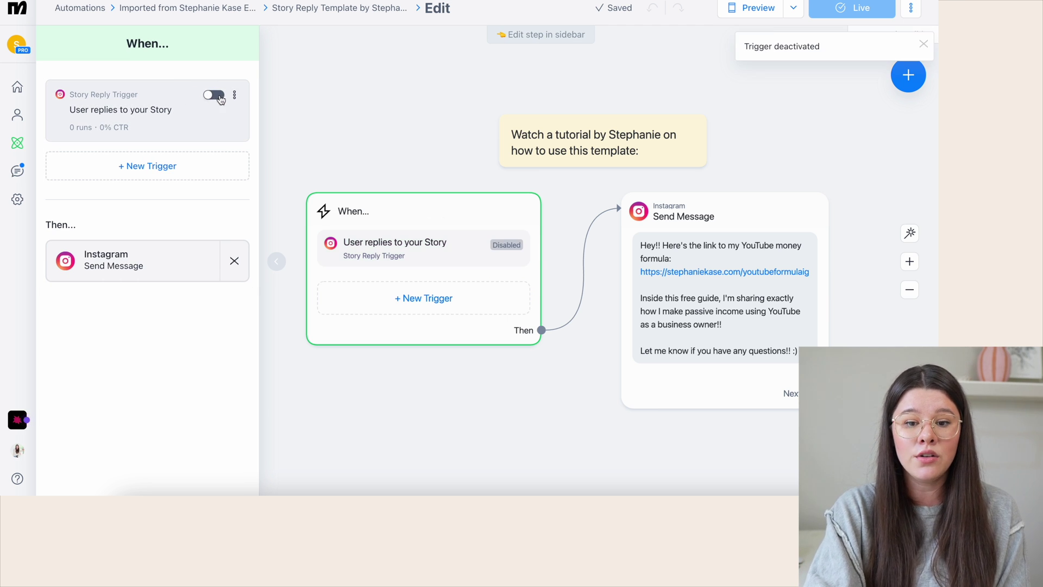
left_click(212, 98)
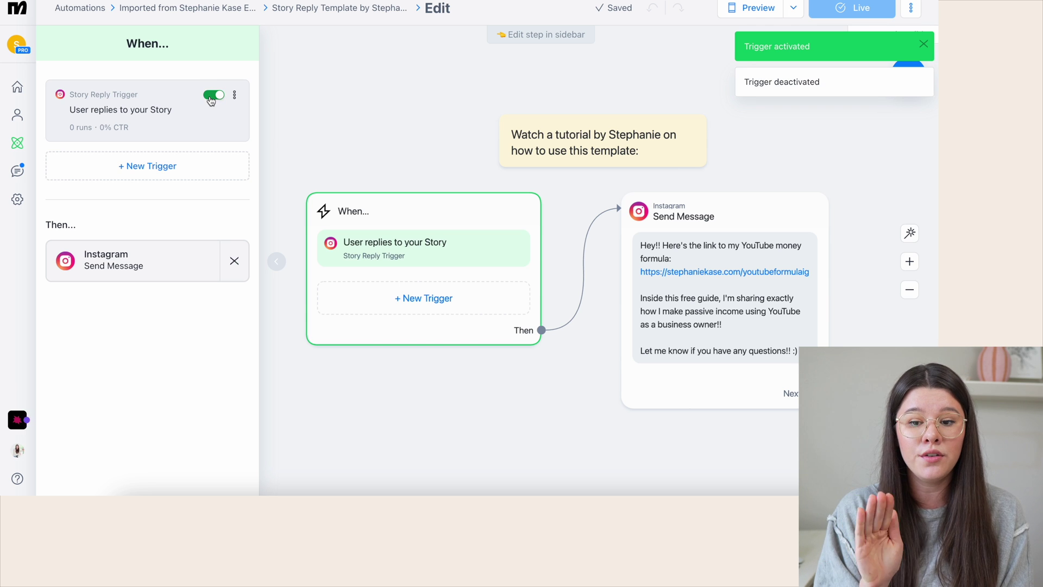
left_click(443, 102)
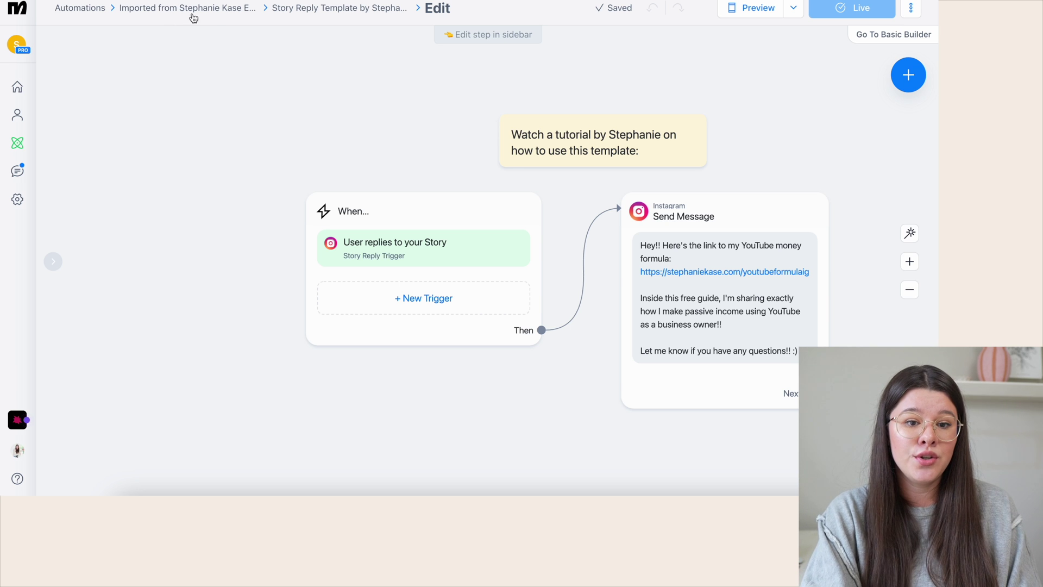
Go to the imported automations folder, also by way of the full automation list, and check the story reply automation's trigger state.
left_click(215, 11)
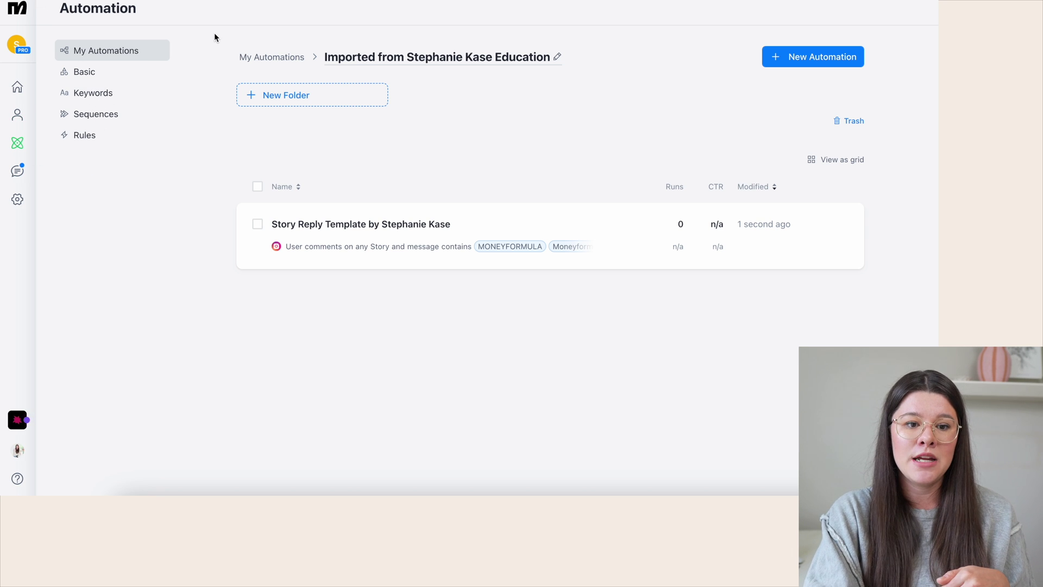
left_click(18, 145)
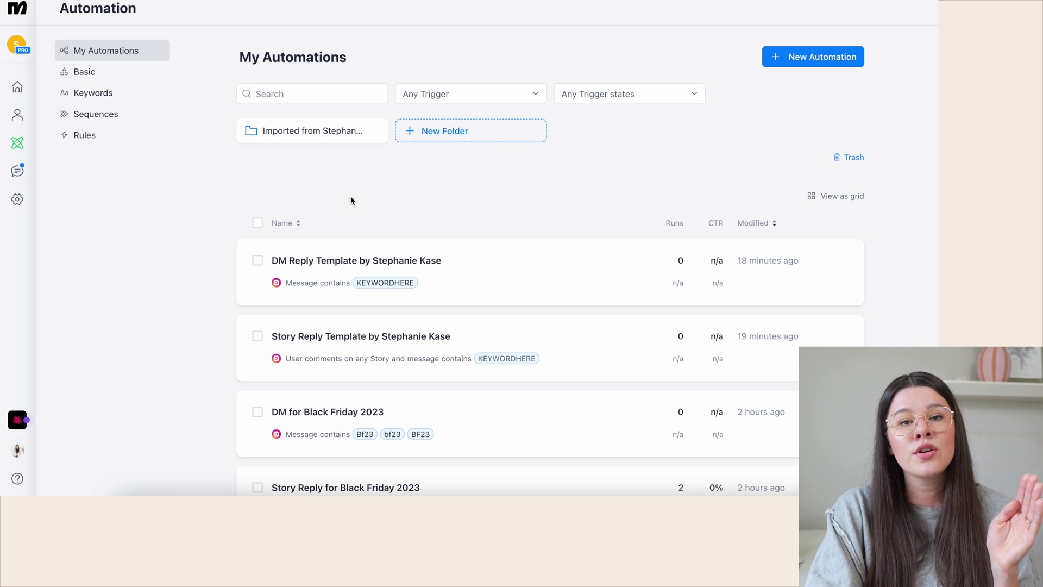
left_click(278, 132)
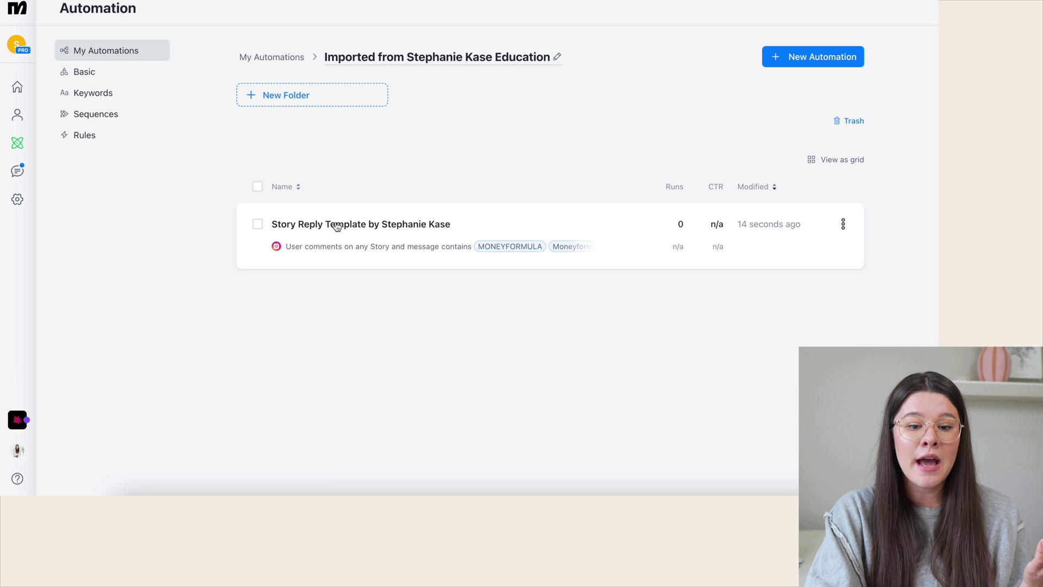
left_click(625, 247)
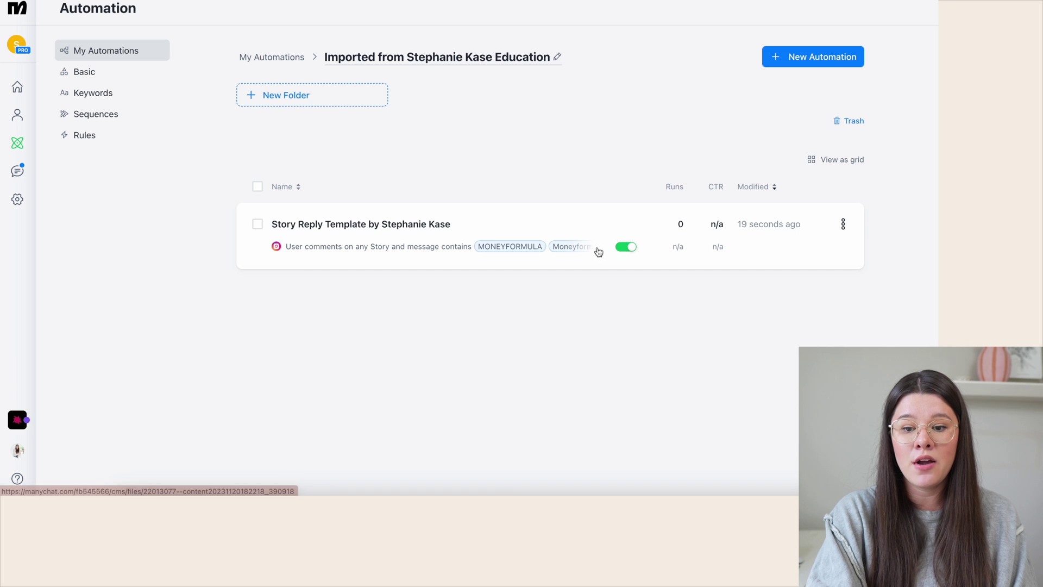
Rename the imported story reply automation "YouTube Money Formula - Story Reply" and return to its folder.
left_click(344, 223)
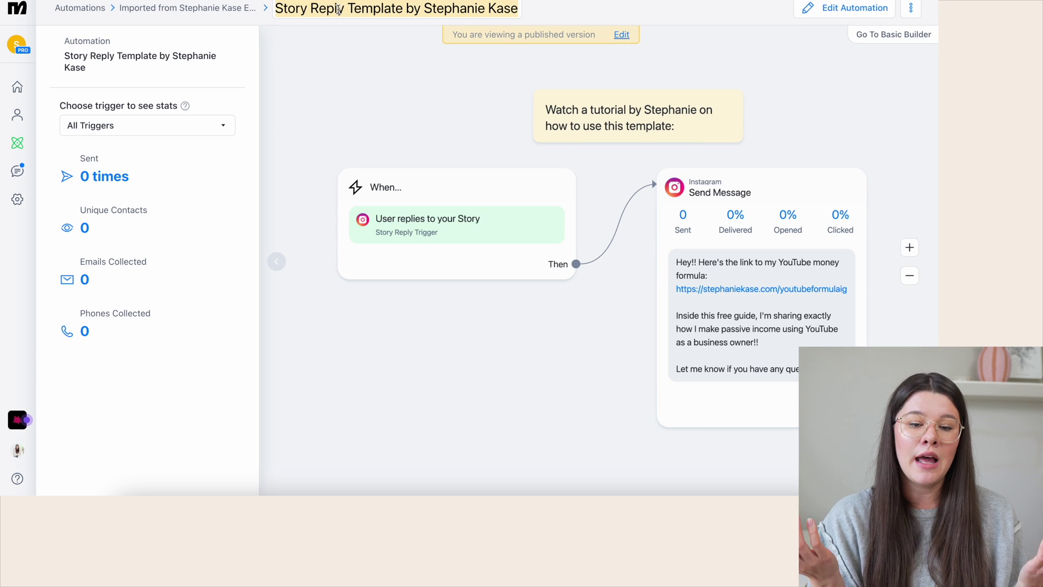
type("YouTube Money o")
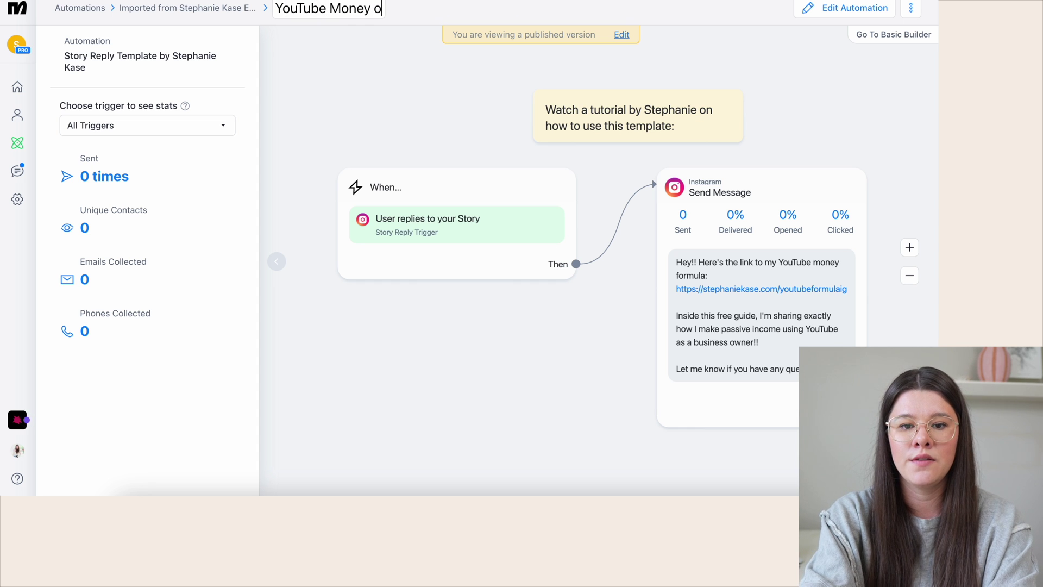
key("BackSpace")
type("Form")
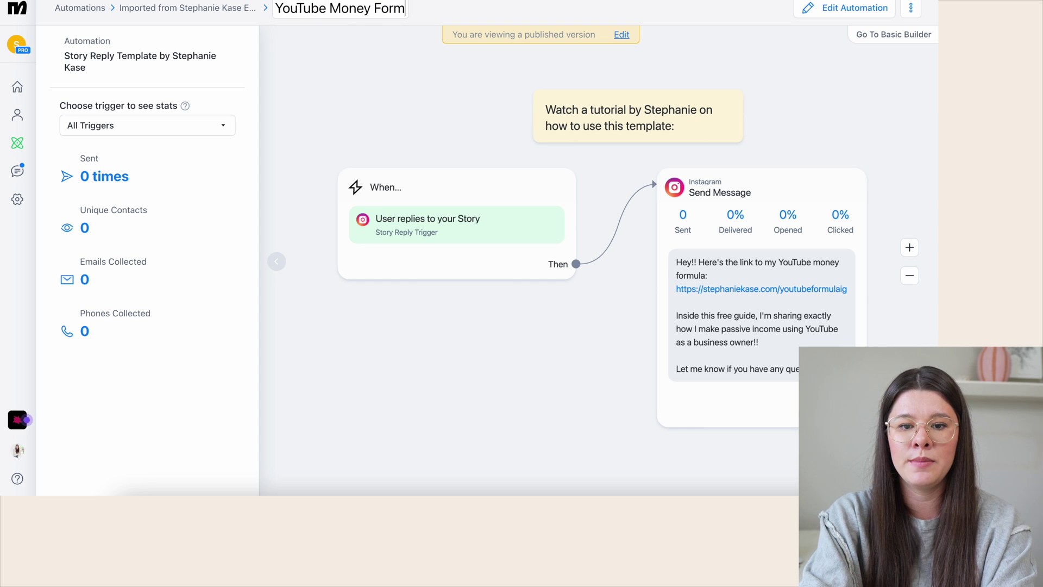
type("ula - Story Reply")
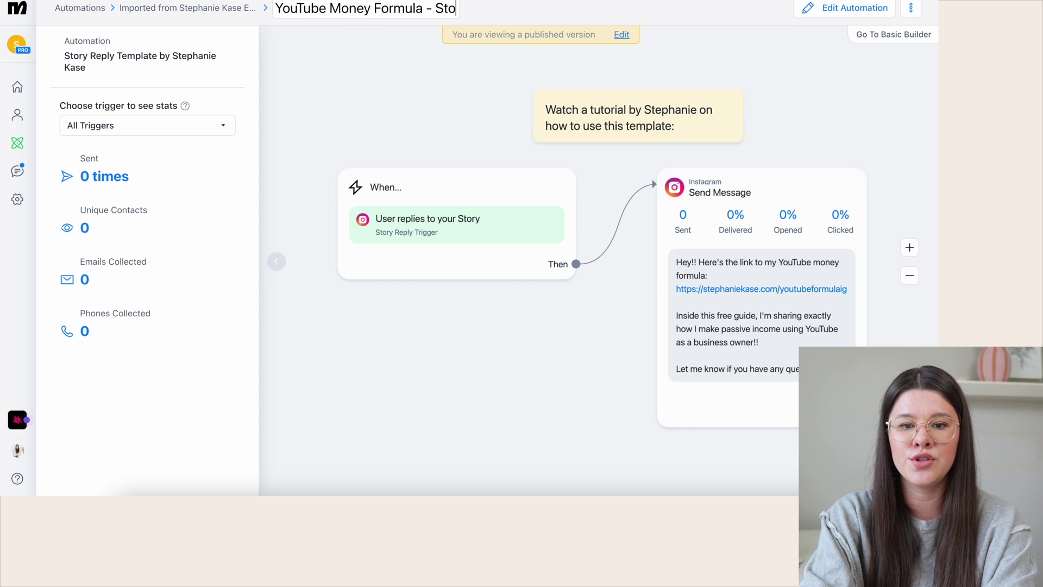
key("Return")
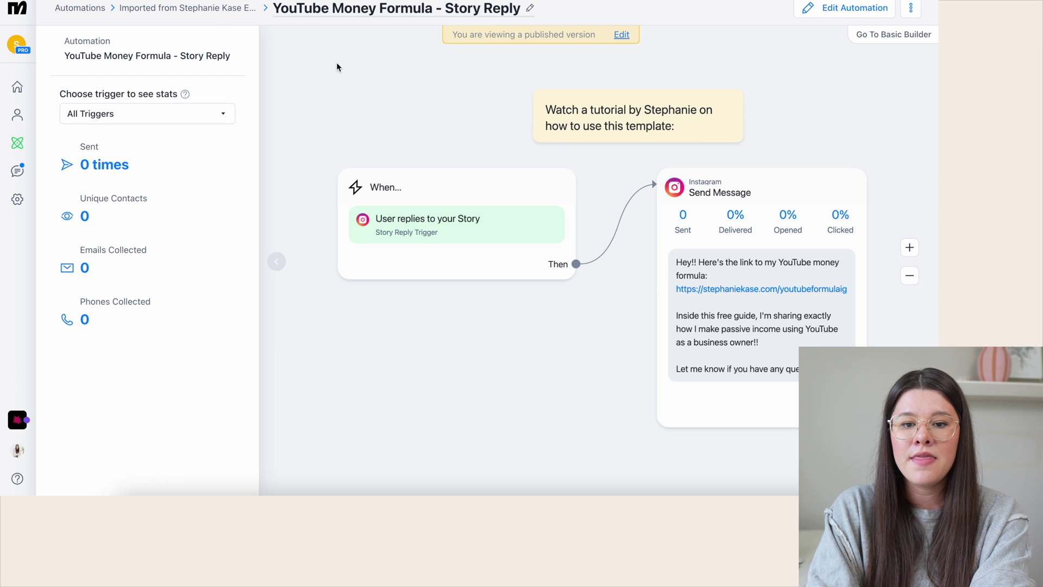
left_click(212, 12)
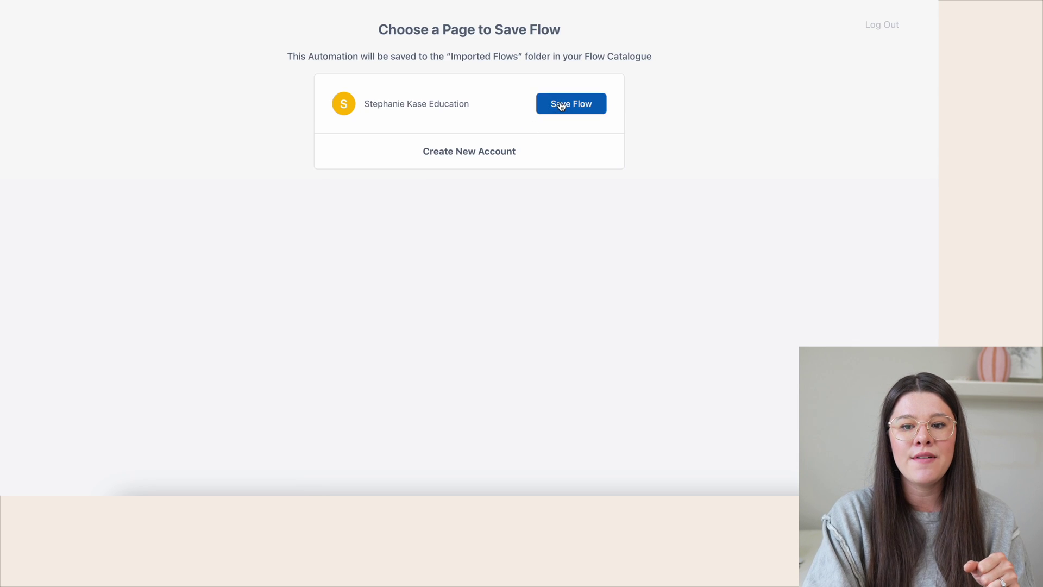
Save the DM reply template flow to the education account and place its When block beside the Send Message block.
left_click(561, 103)
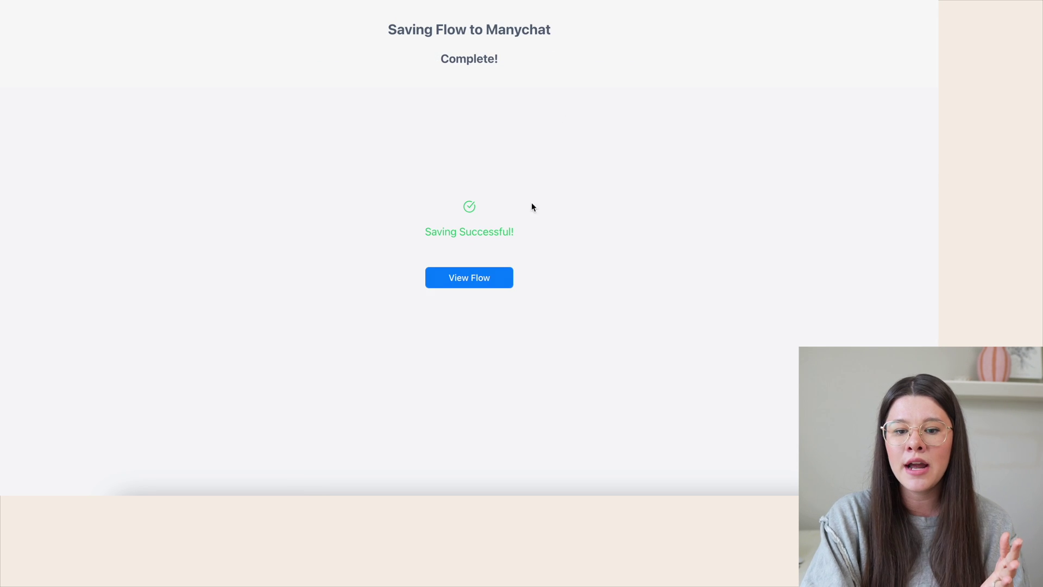
left_click(486, 286)
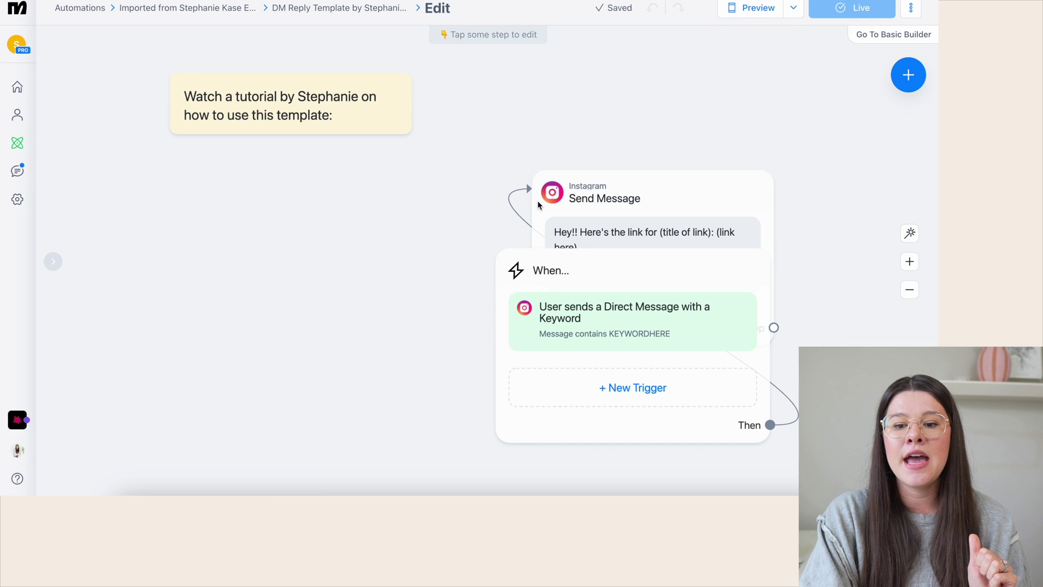
left_click_drag(614, 285, 363, 233)
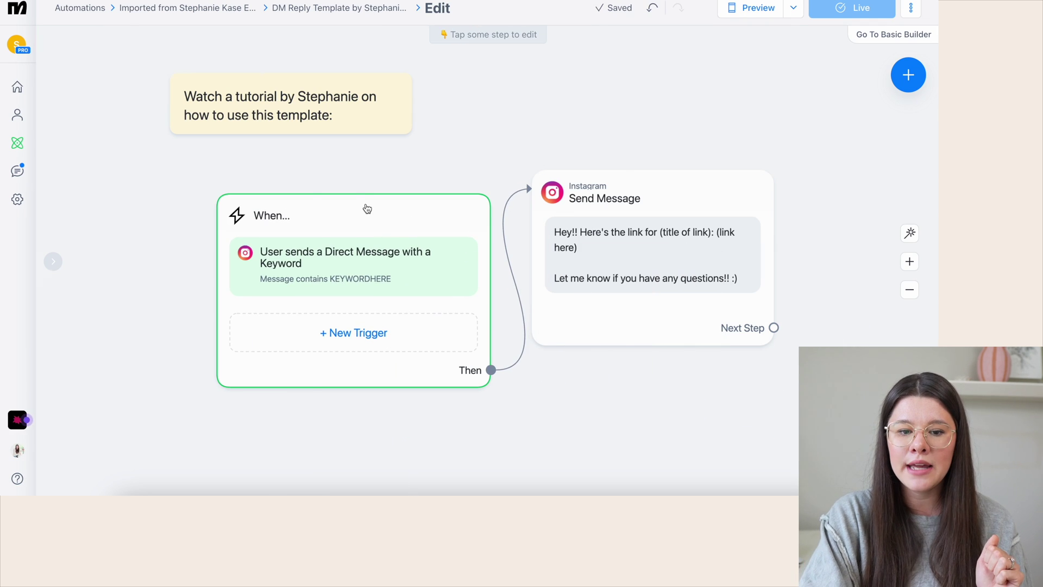
Add the one-word keywords "MONEYFORMULA" and "moneyformula" to the direct message trigger.
left_click(366, 208)
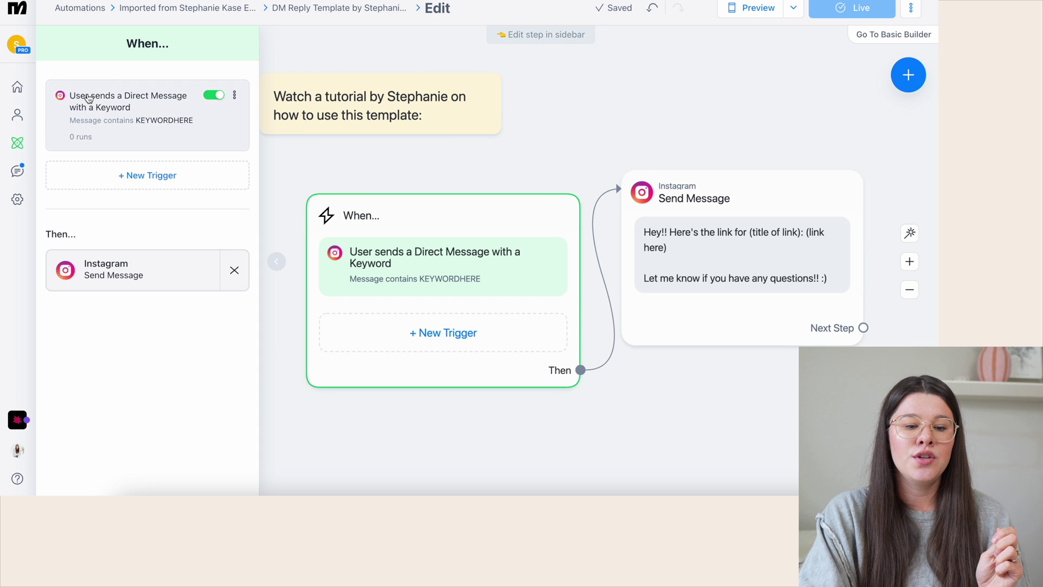
left_click(141, 102)
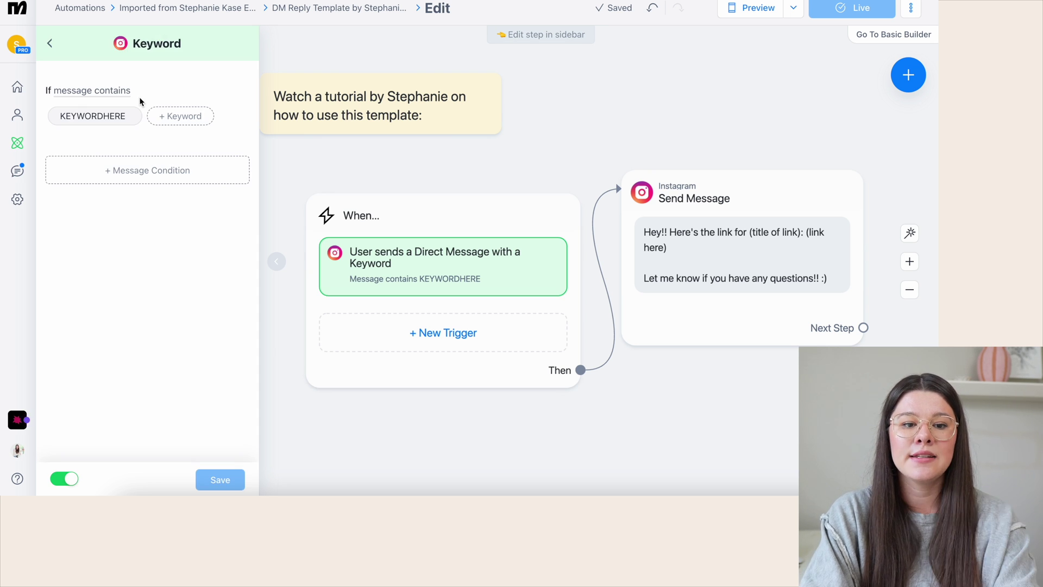
left_click(173, 115)
type("MONEYFORMULA")
key("Return")
left_click(189, 142)
type("moneyformula")
key("Return")
Add the two-word keywords "MONEY FORMULA", "Money Formula" and "Money formula" to the direct message trigger.
type("MONEY FOR")
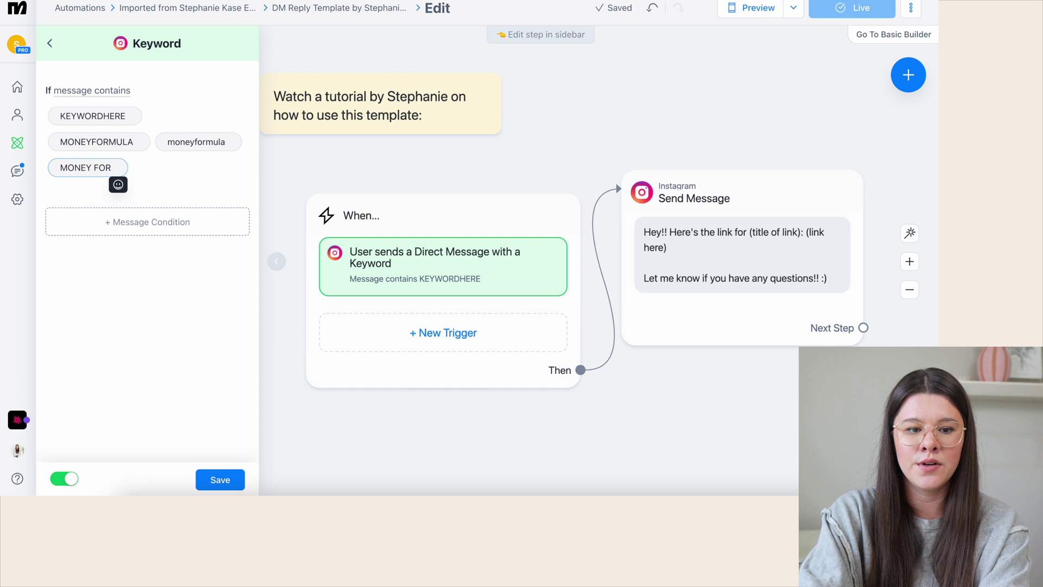
type("MULA")
key("Return")
type("Money Formula")
key("Return")
type("Money formula")
key("Return")
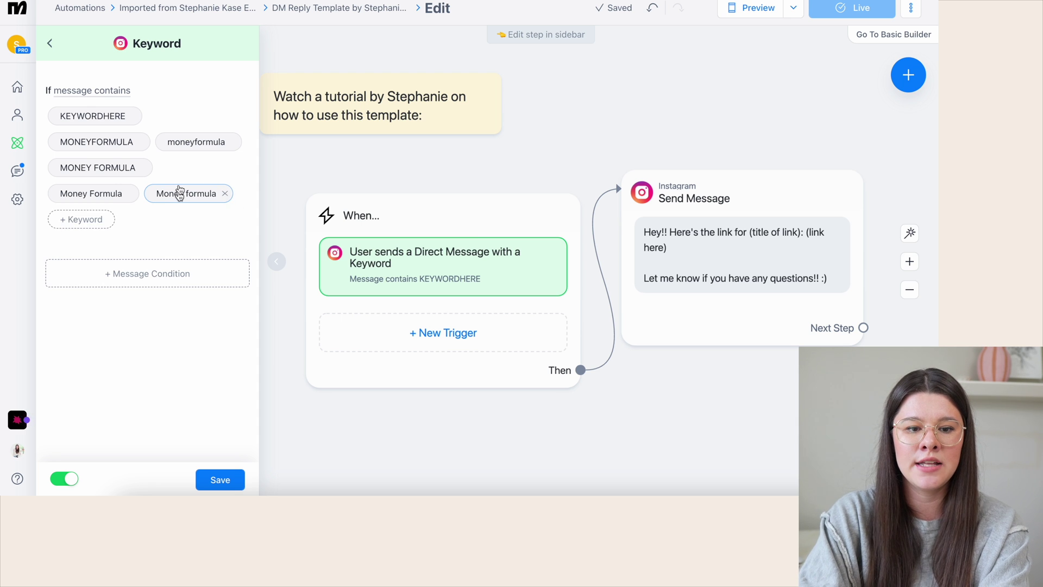
Add the keywords "money formula" and "Moneyformula" and save the direct message trigger.
left_click(84, 223)
type("money formula")
key("Return")
left_click(174, 219)
type("Moneyformula")
key("Return")
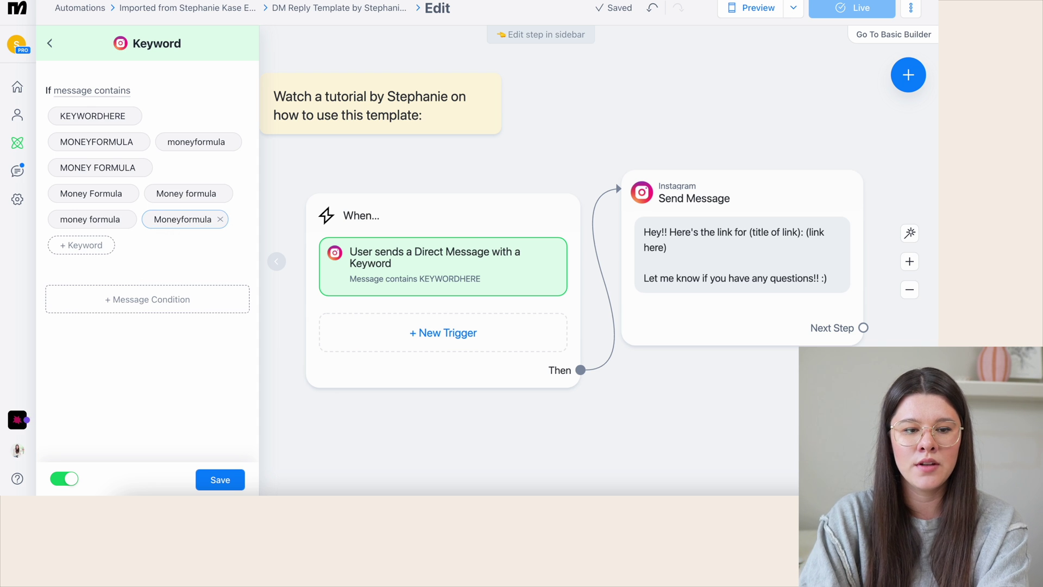
left_click(218, 478)
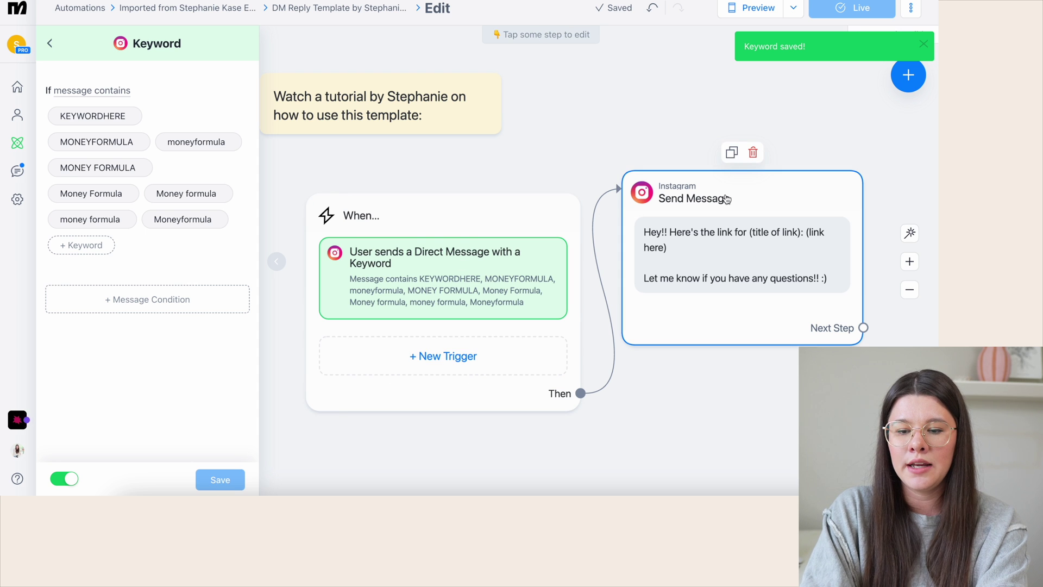
Copy the full Send Message text from the published "YouTube Money Formula - Story Reply" automation.
left_click(706, 201)
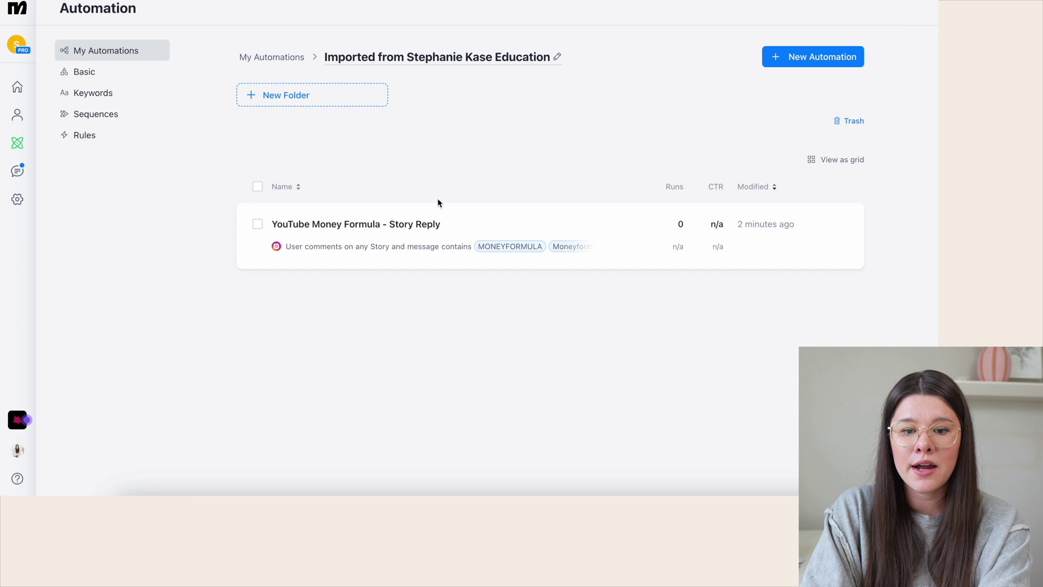
left_click(376, 224)
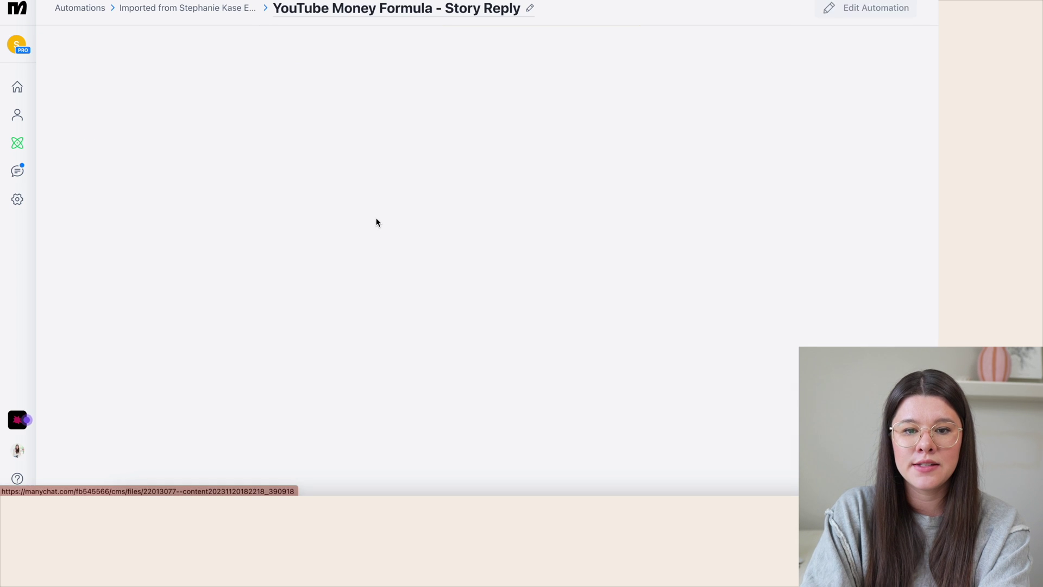
left_click(750, 195)
left_click_drag(223, 409, 56, 311)
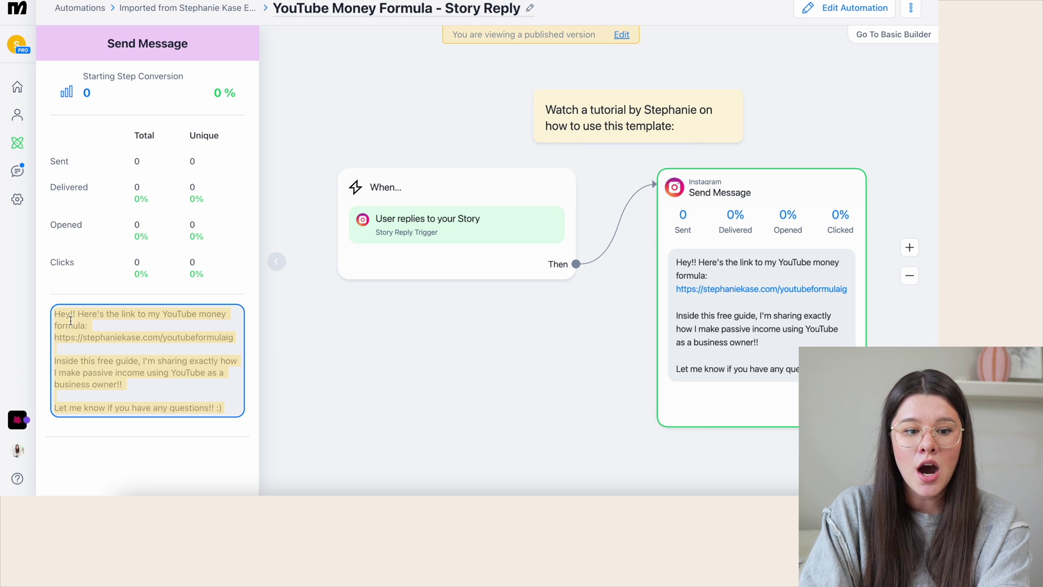
right_click(72, 322)
left_click(83, 343)
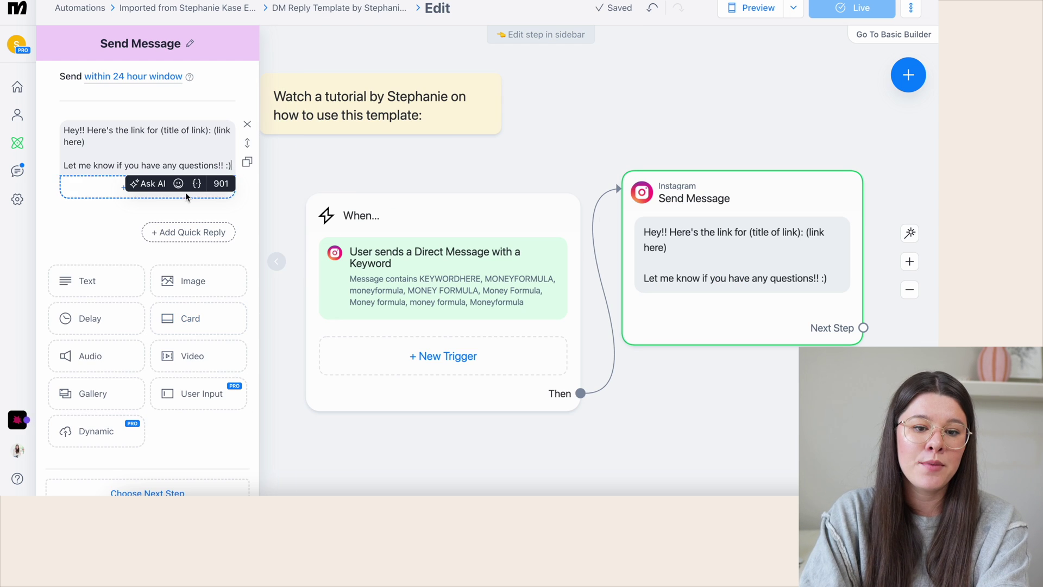
Replace the placeholder text in the DM reply template's Send Message block with the copied YouTube money formula message, without any button.
left_click(161, 141)
key("super+a")
right_click(128, 142)
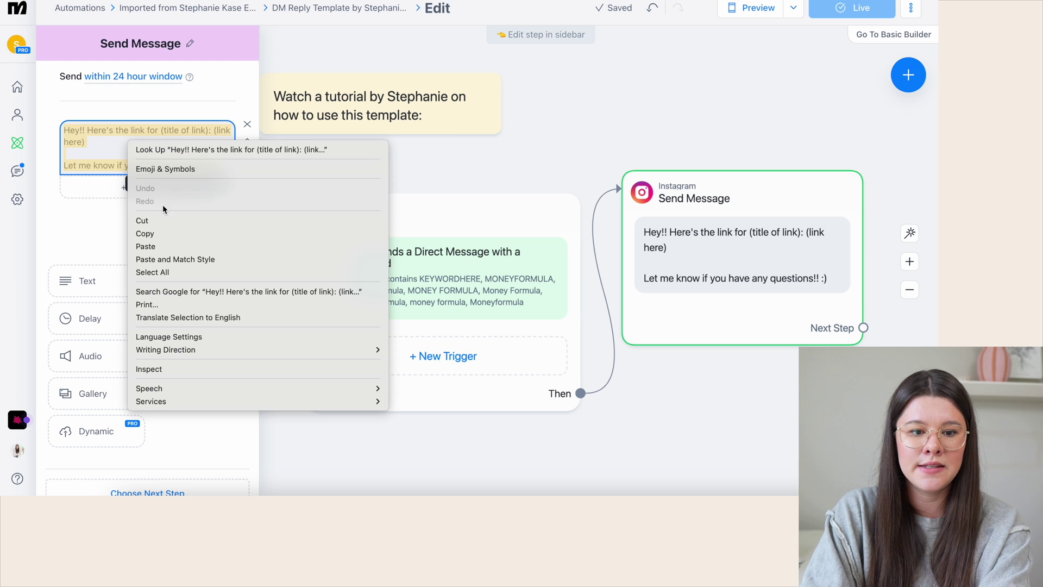
left_click(152, 243)
left_click(111, 264)
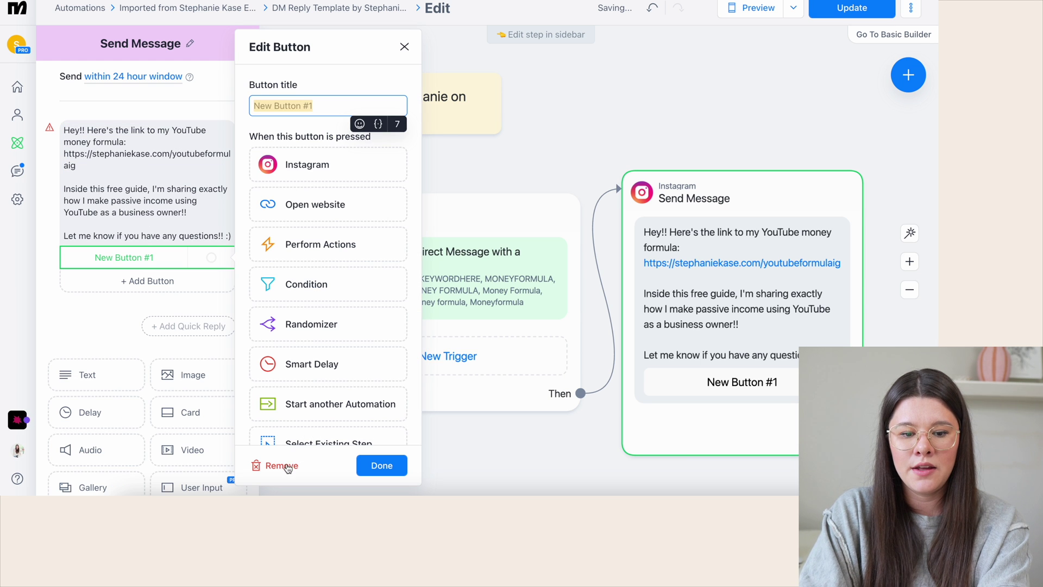
left_click(287, 466)
scroll(145, 324, "down", 2)
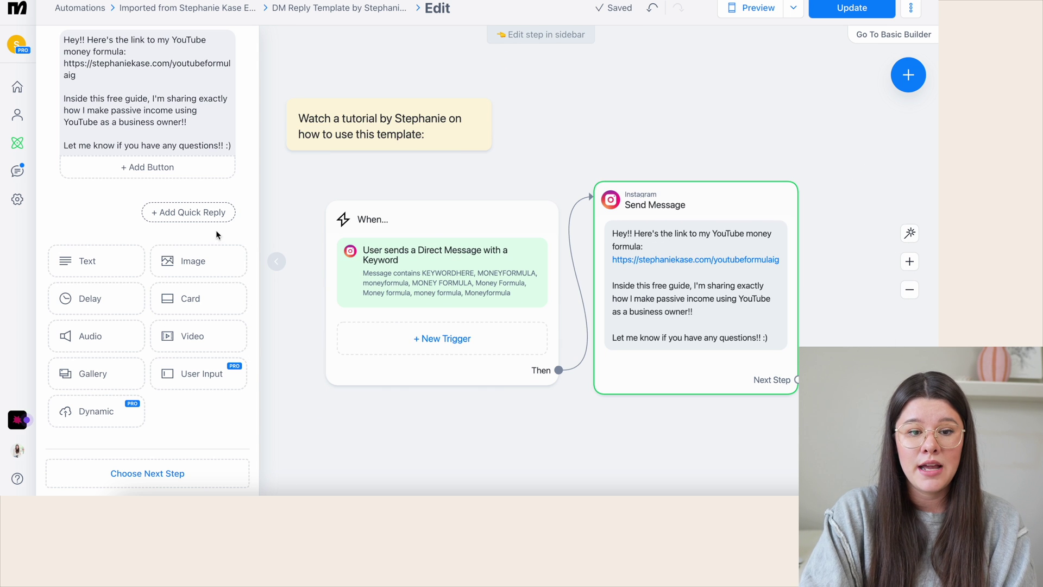
scroll(216, 235, "up", 2)
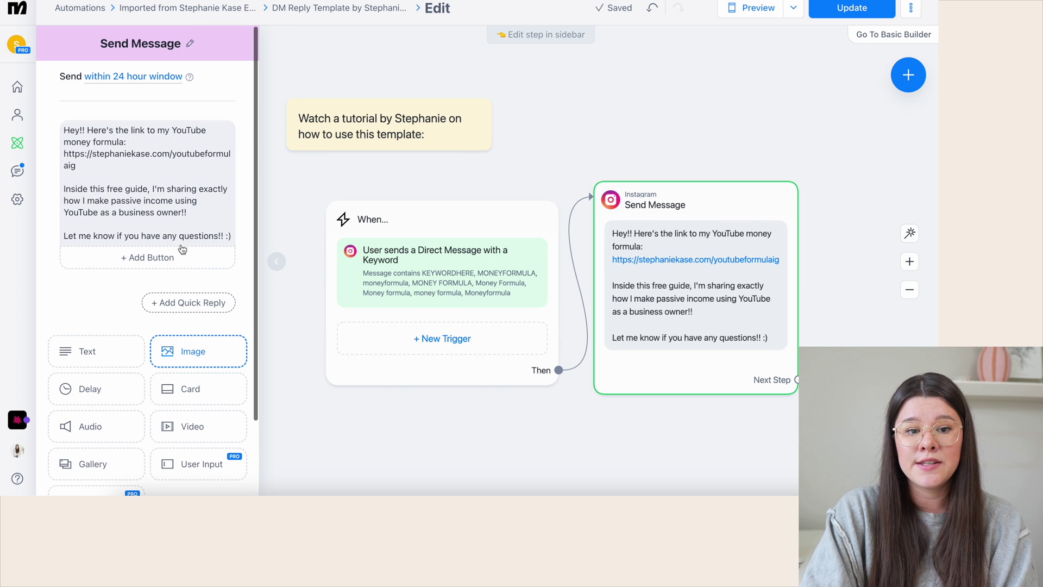
Update the live version of the DM reply automation and open its When block to check the keyword trigger.
left_click(684, 149)
left_click(856, 7)
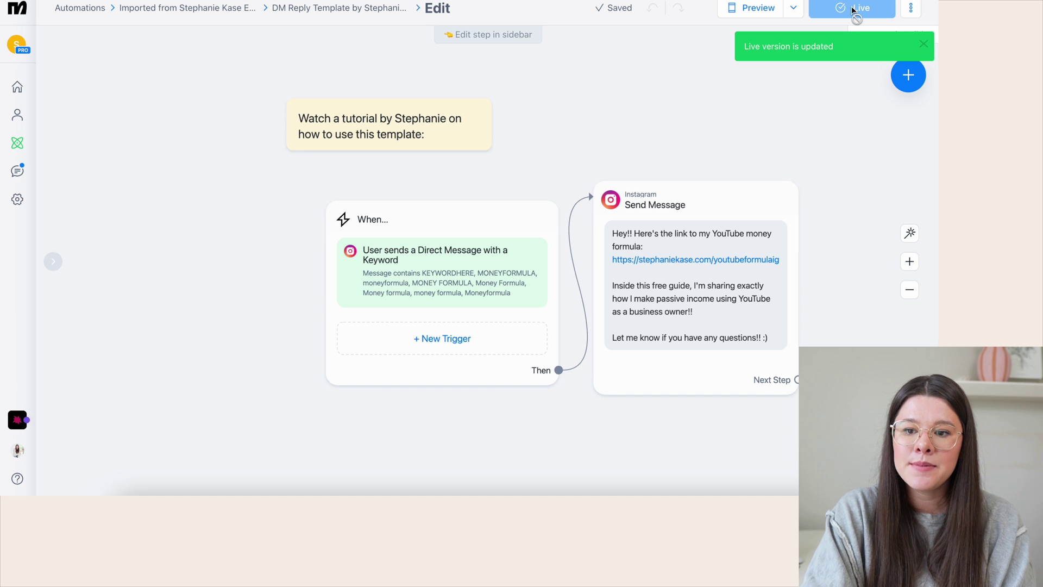
left_click(473, 217)
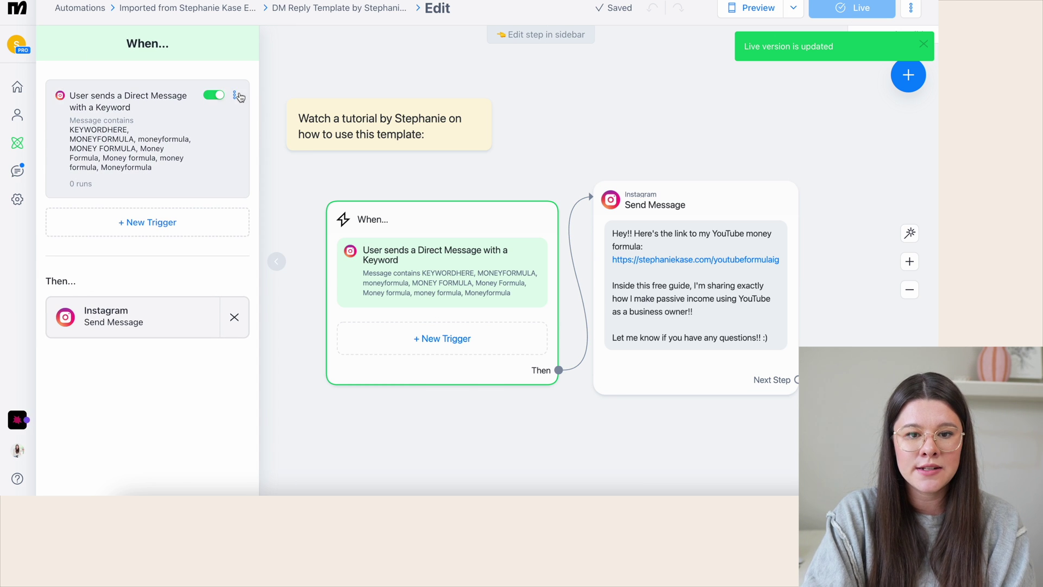
Rename the DM reply template automation as "YouTube Money Formula - DM Reply".
left_click(326, 8)
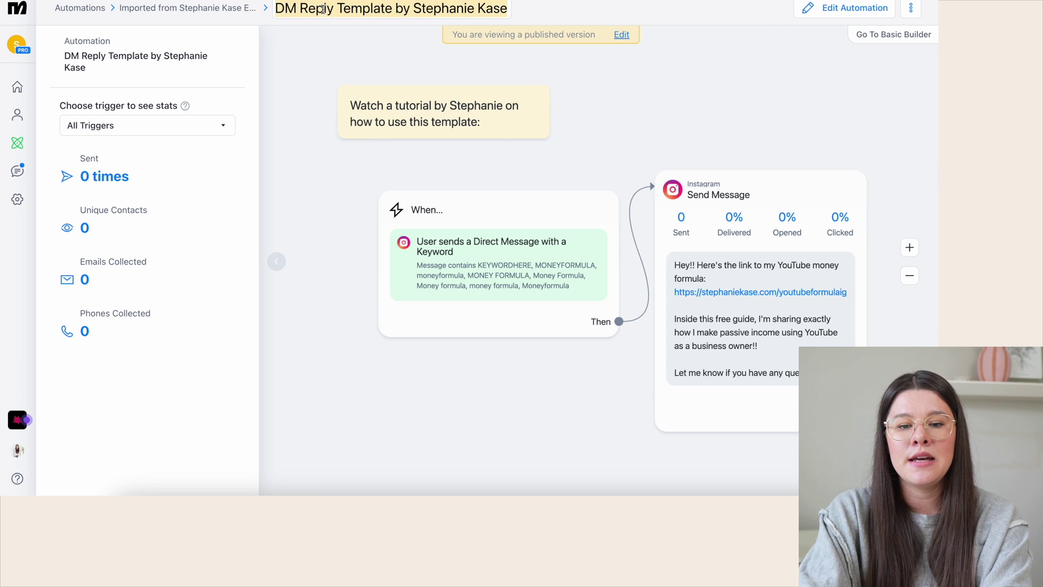
type("YouTube Money Formula - D")
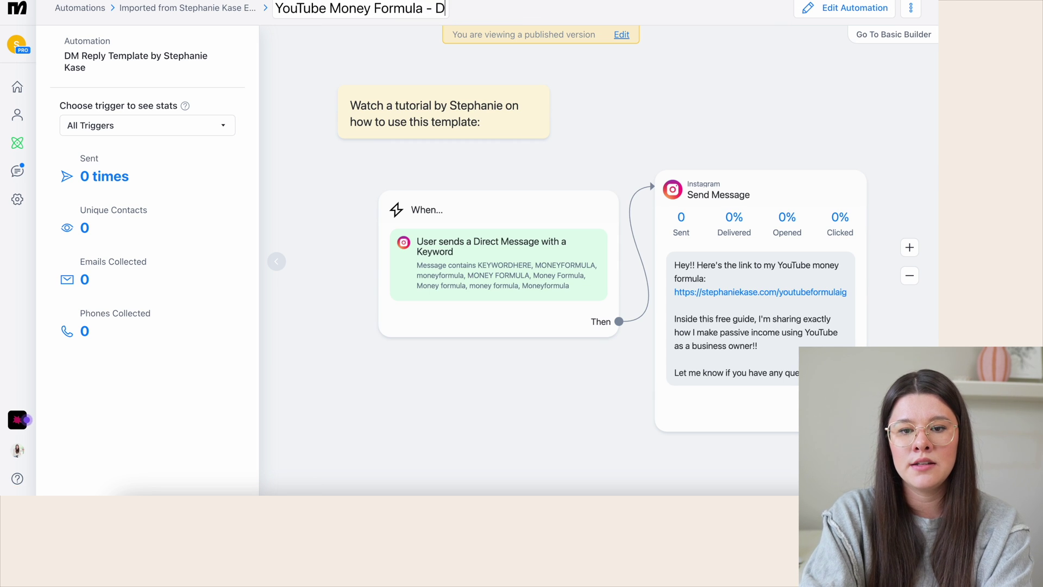
type("M Reply")
key("Return")
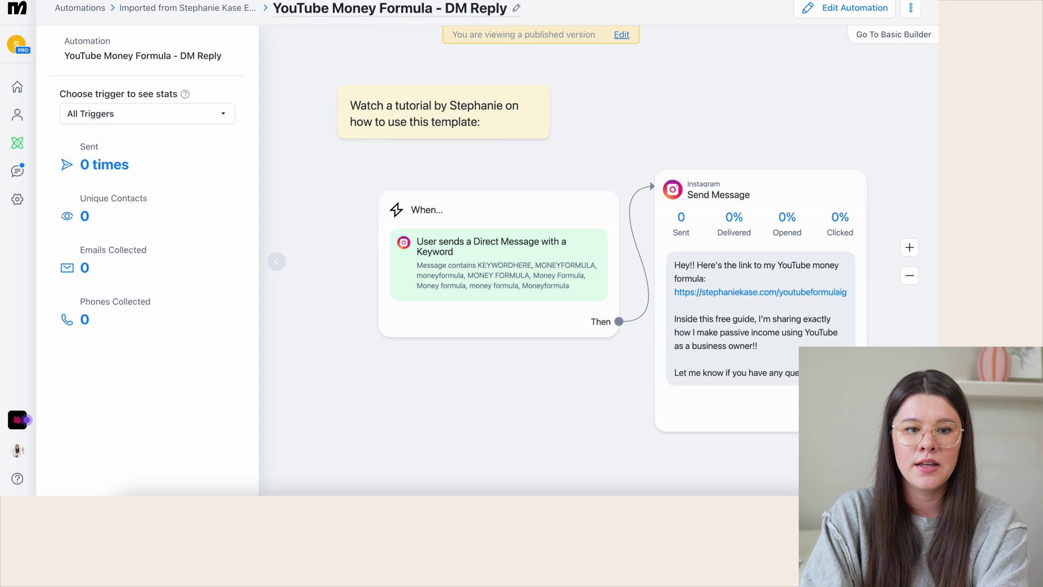
Review the imported automations folder and the published DM Reply flow, finishing back in the folder's list.
left_click(200, 11)
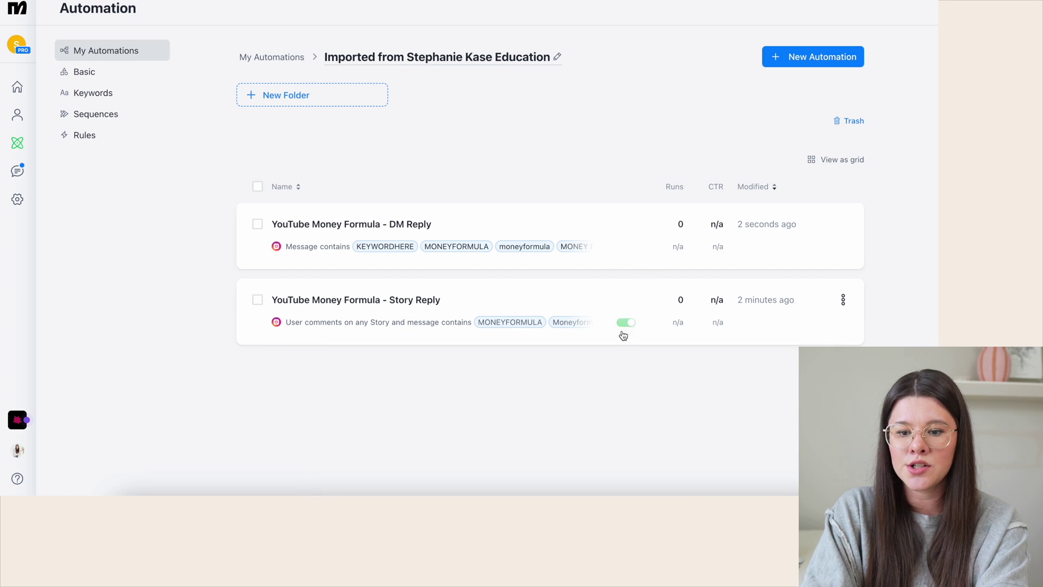
left_click(378, 228)
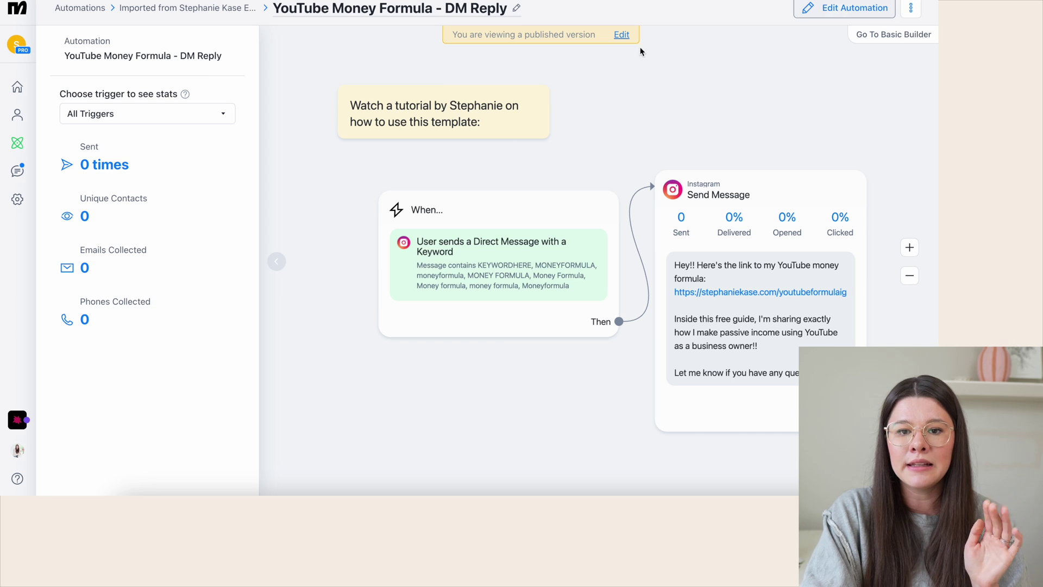
left_click(136, 8)
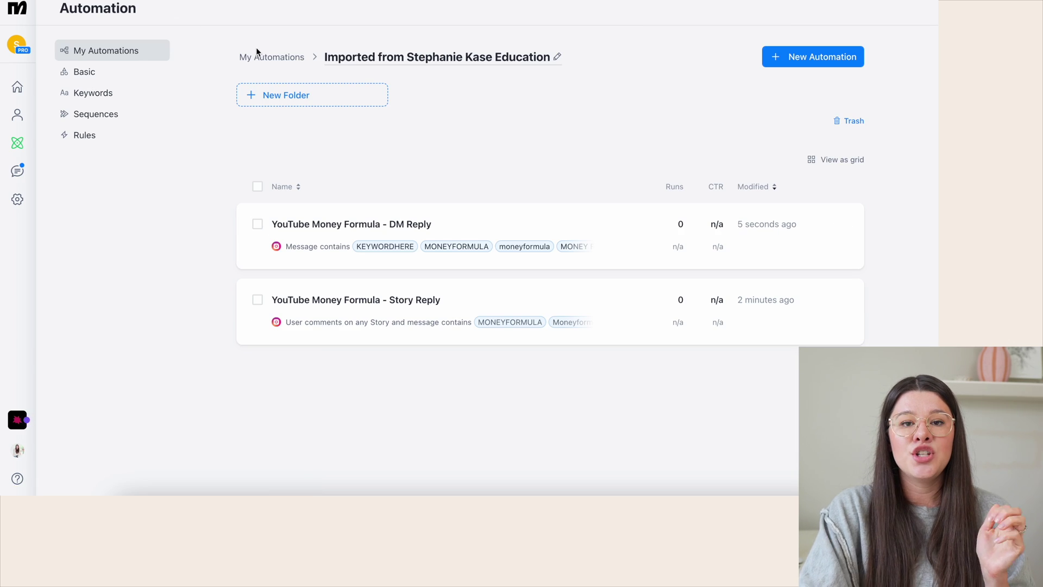